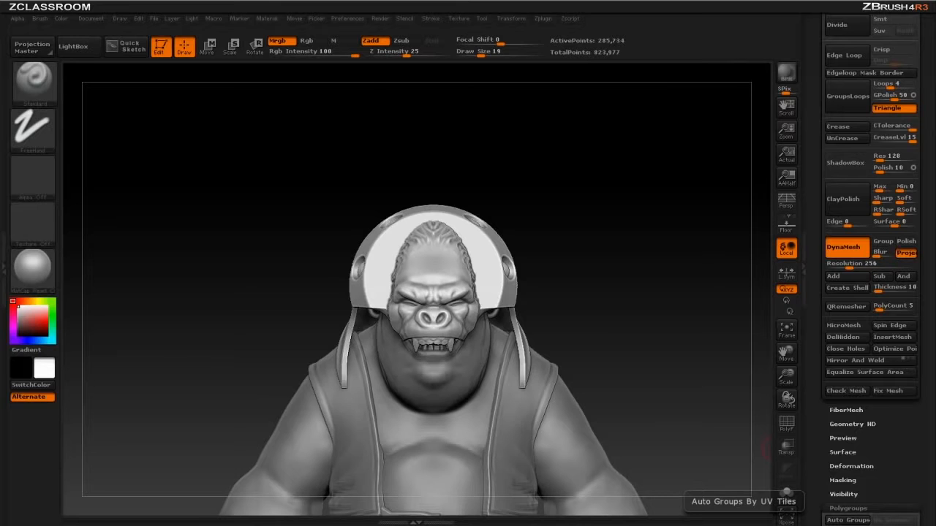
Step: Append a ZSphere as a new subtool to the gorilla model
drag(680, 263, 666, 259)
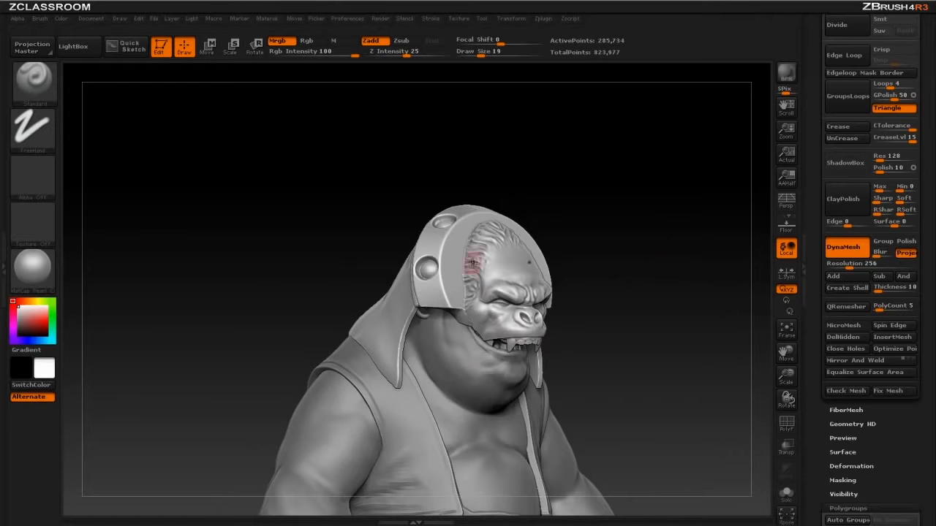
key(bracketleft)
drag(817, 240, 817, 424)
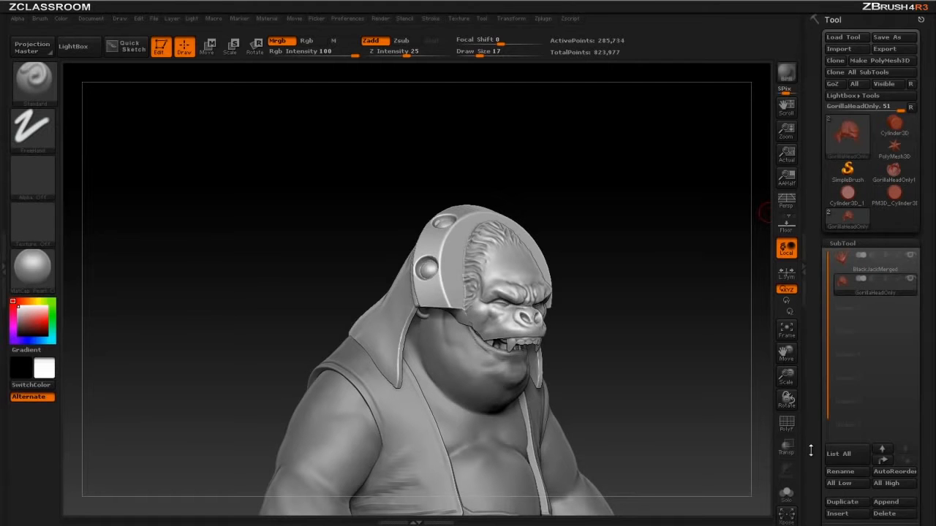
drag(812, 492, 816, 432)
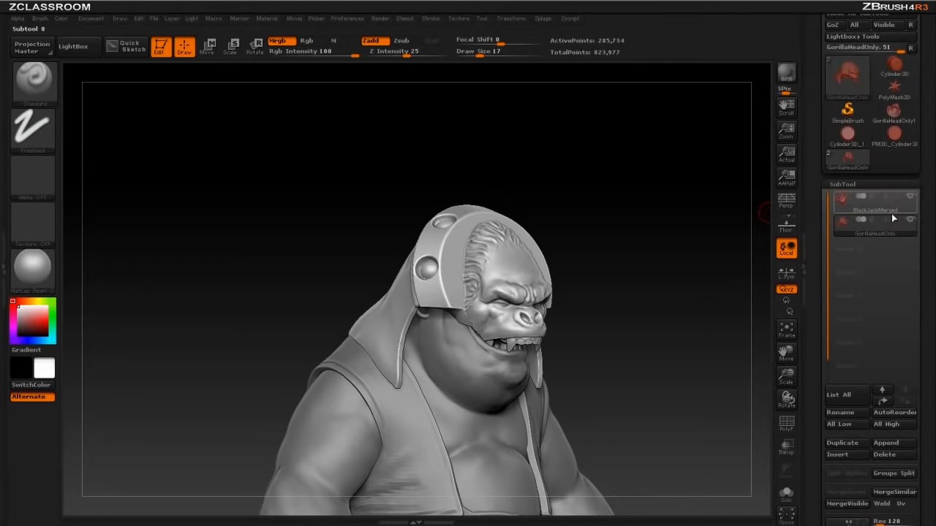
click(885, 443)
click(742, 358)
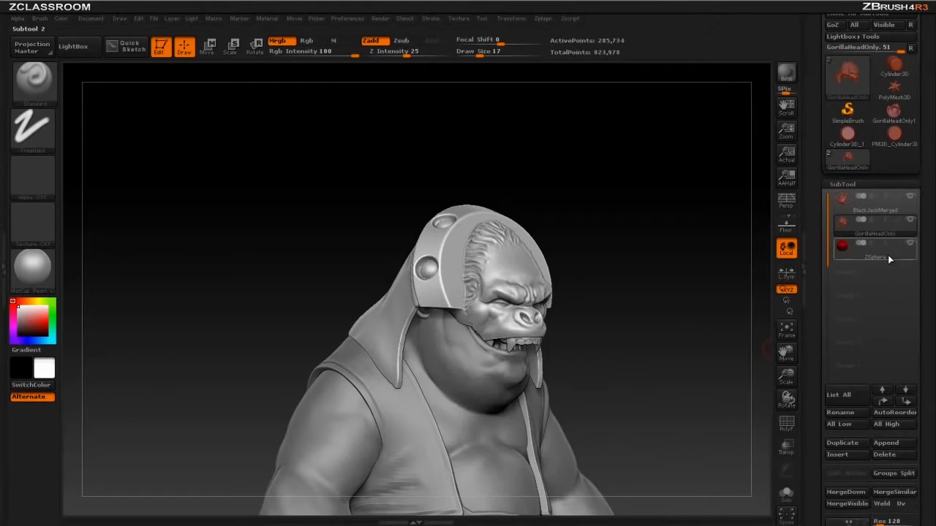
Step: Make the ZSphere the active subtool, face the gorilla from the front and set the draw size to 1
drag(639, 318, 617, 269)
drag(554, 173, 608, 178)
alt+drag(560, 275, 669, 226)
key(s)
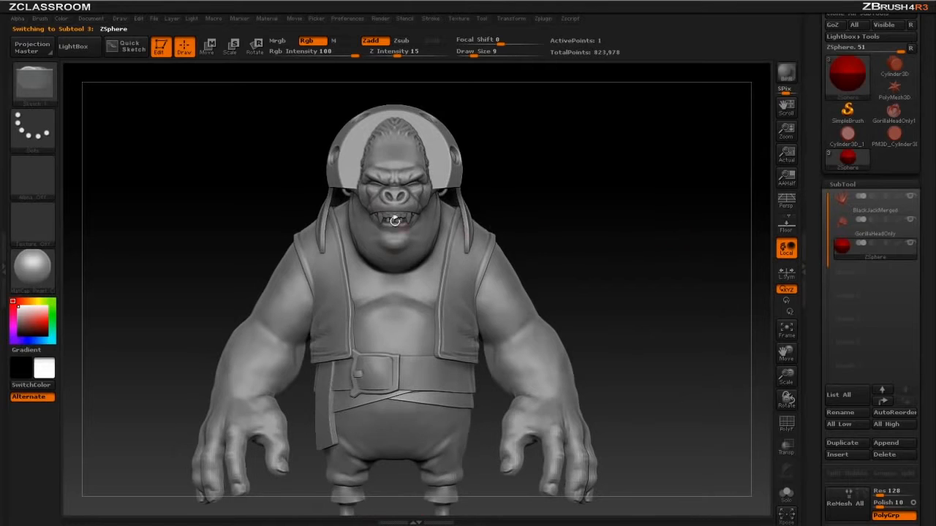
key(s)
drag(753, 306, 740, 305)
Step: Turn on Edit Topology for the ZSphere subtool
drag(812, 351, 813, 164)
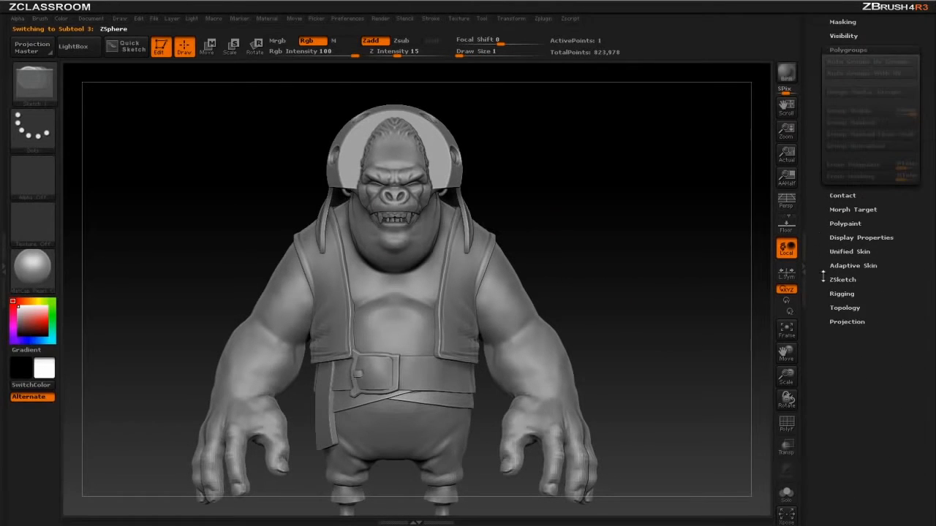
click(844, 307)
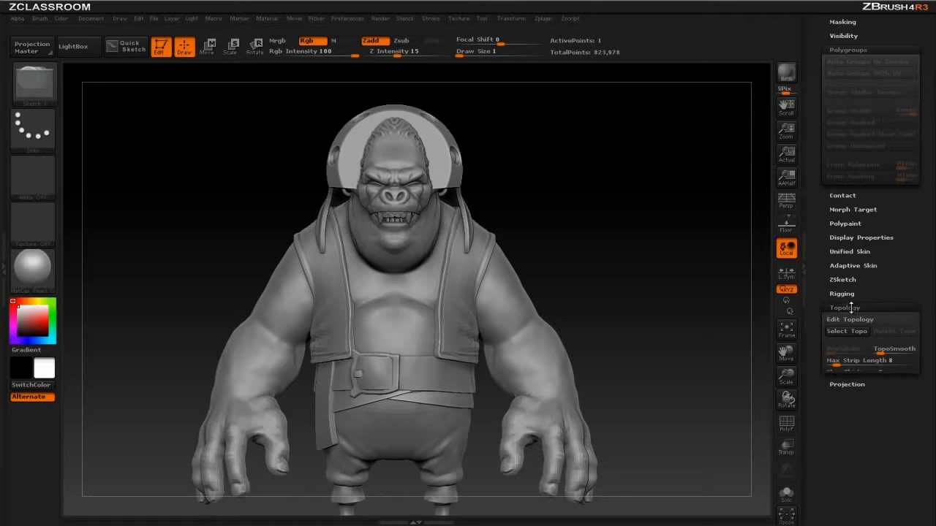
click(843, 321)
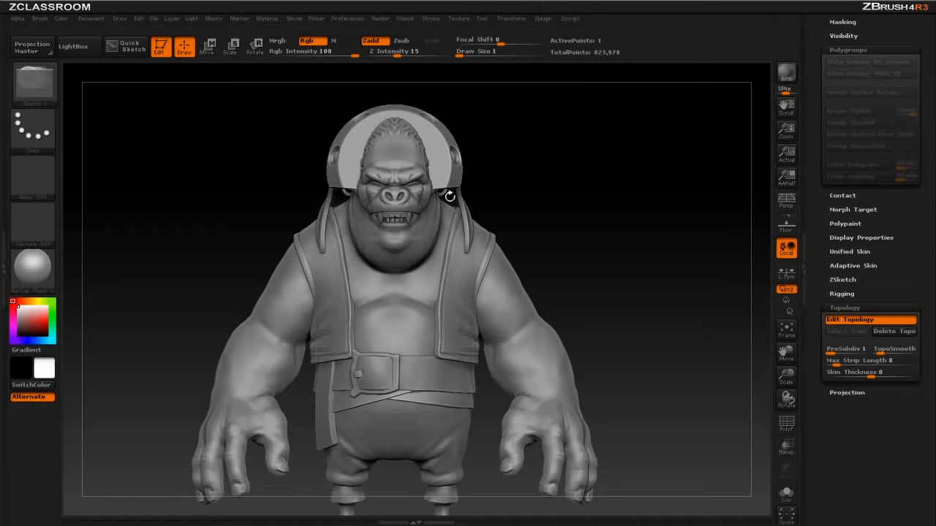
Step: Place symmetrical topology points in a curve running from the helmet edge beside the mouth down the gorilla's cheek
alt+drag(661, 160, 660, 207)
alt+drag(565, 186, 441, 245)
shift+drag(674, 205, 643, 228)
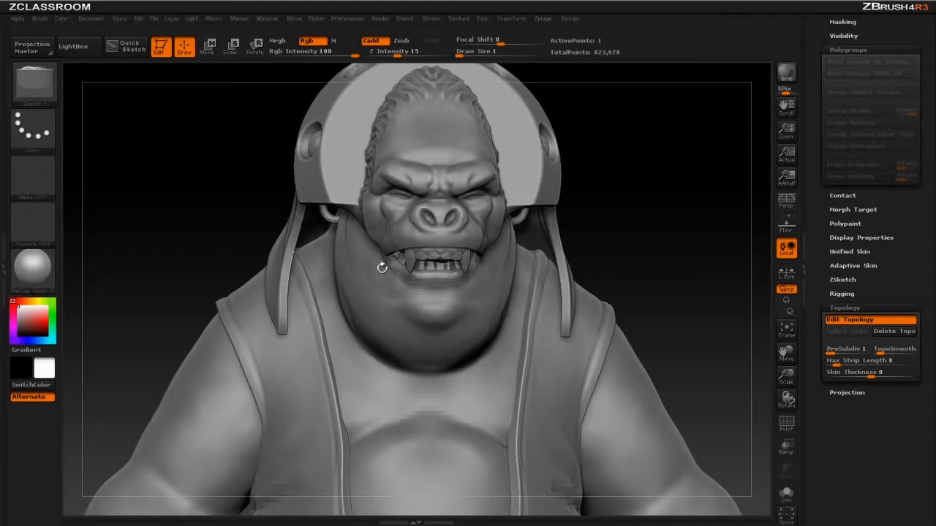
alt+drag(692, 201, 700, 215)
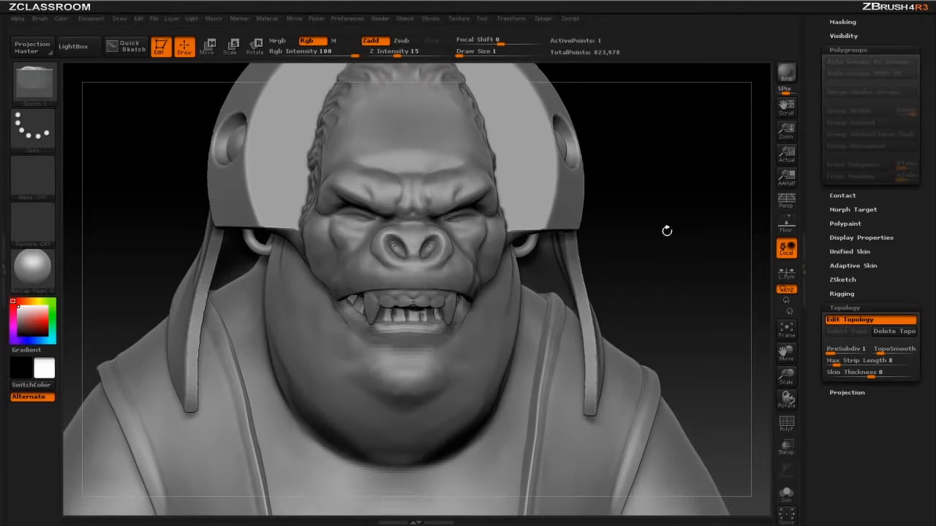
drag(628, 282, 611, 209)
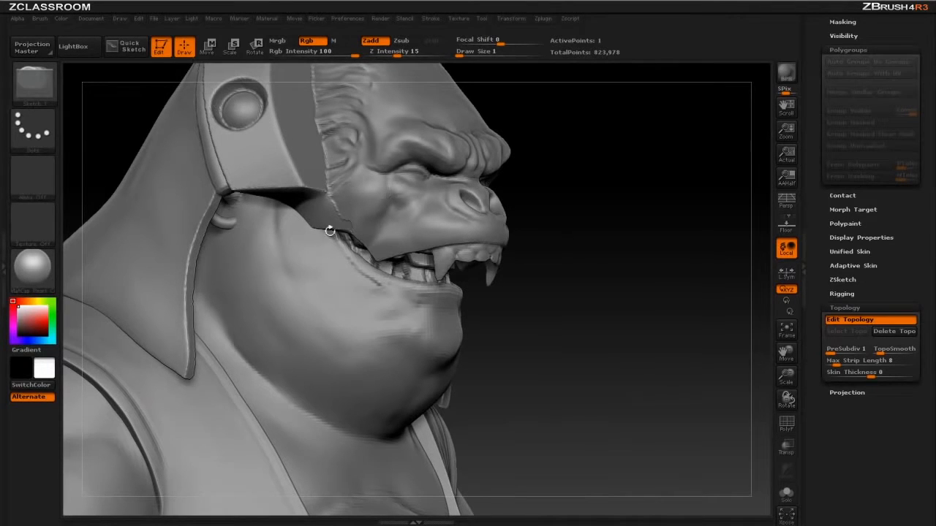
drag(580, 209, 476, 200)
click(395, 195)
click(394, 247)
click(396, 296)
click(408, 344)
Step: Darken the current color to grey so the topology lines stand out against the model
drag(608, 303, 578, 283)
alt+drag(514, 220, 548, 261)
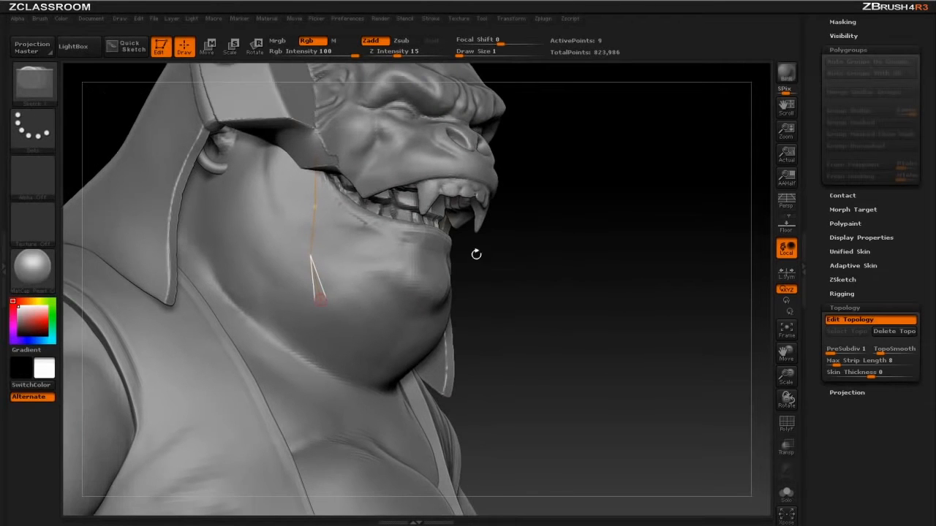
click(14, 322)
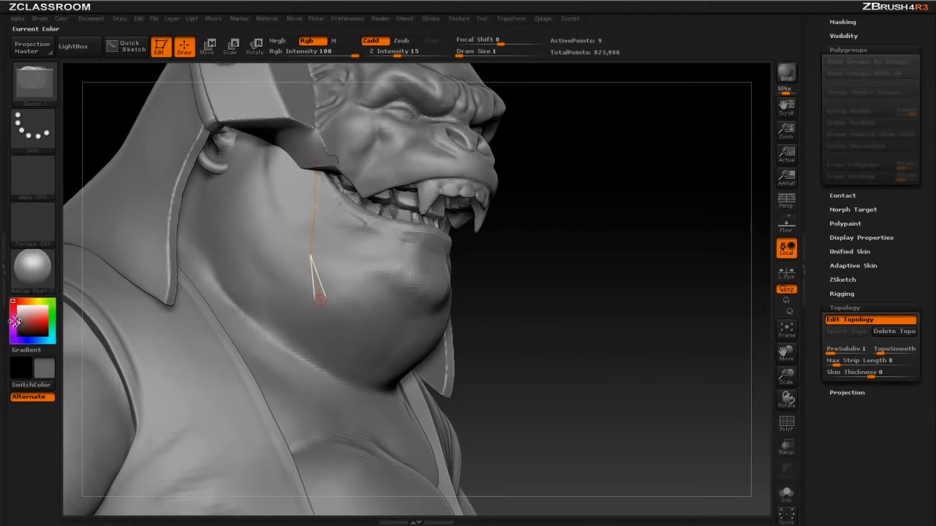
mouse_move(20, 322)
mouse_down()
mouse_move(27, 321)
mouse_move(19, 321)
mouse_up()
Step: Continue the cheek curve along the underside of the jaw to the middle of the chin
drag(551, 238, 401, 195)
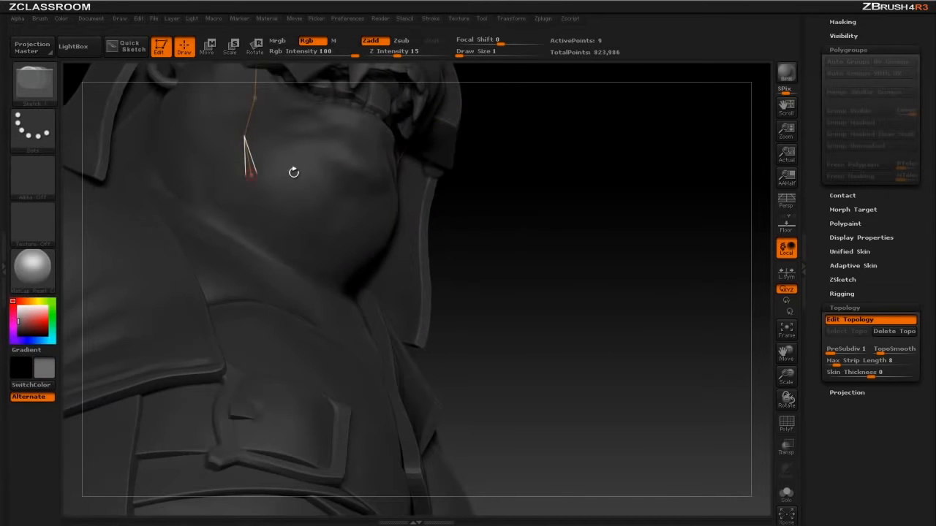
click(279, 204)
click(322, 238)
click(366, 251)
Step: Draw a parallel outer curve from under the chin back up the cheek and join it to the first curve's upper end
alt+drag(598, 228, 640, 286)
drag(543, 284, 388, 358)
click(382, 358)
click(341, 311)
drag(618, 272, 450, 325)
click(383, 334)
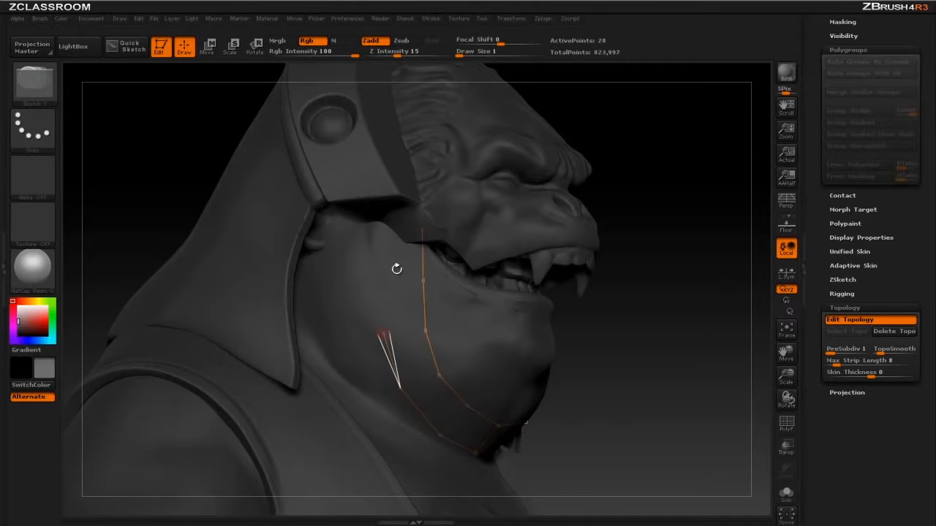
click(383, 274)
click(386, 233)
click(422, 228)
Step: Connect the matching points of the two curves with cross edges to divide the chin strap into four-sided faces
drag(649, 223, 643, 190)
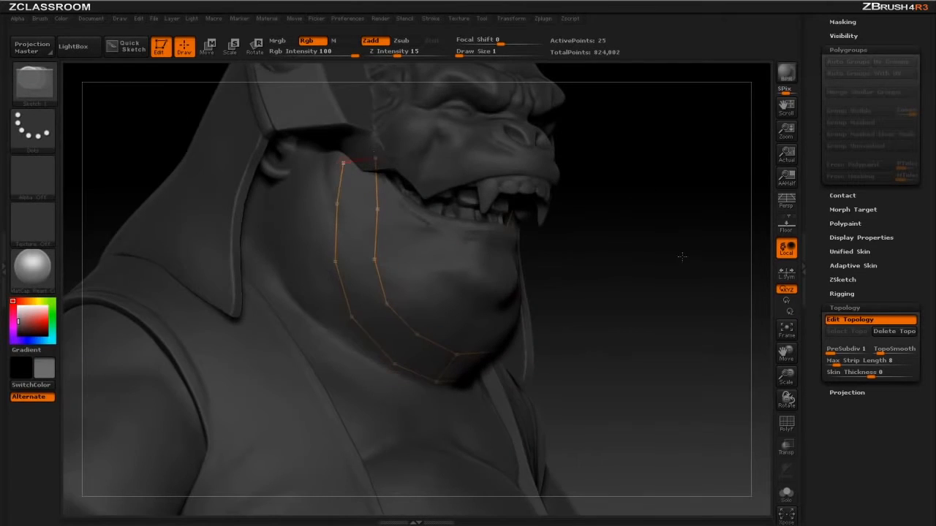
drag(671, 253, 480, 353)
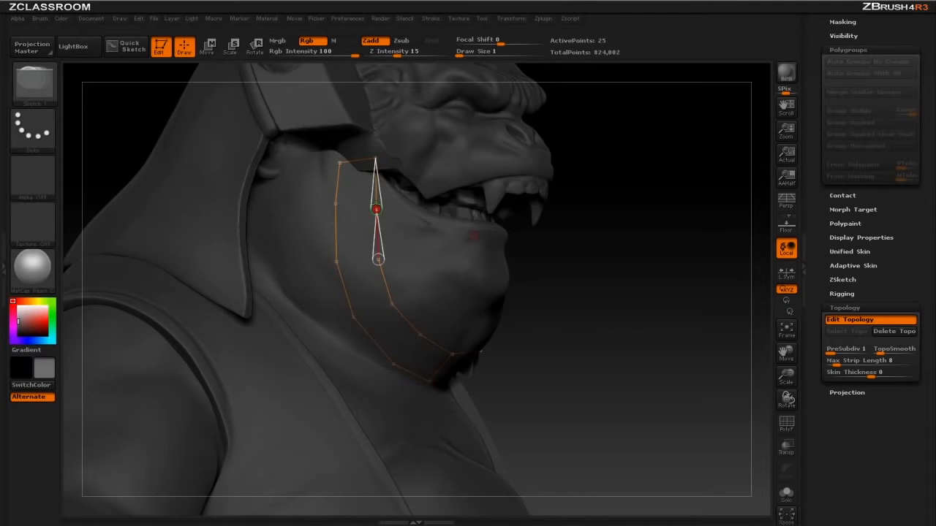
click(377, 259)
click(378, 258)
click(336, 261)
click(391, 303)
click(353, 316)
drag(611, 293, 552, 241)
click(378, 281)
click(358, 315)
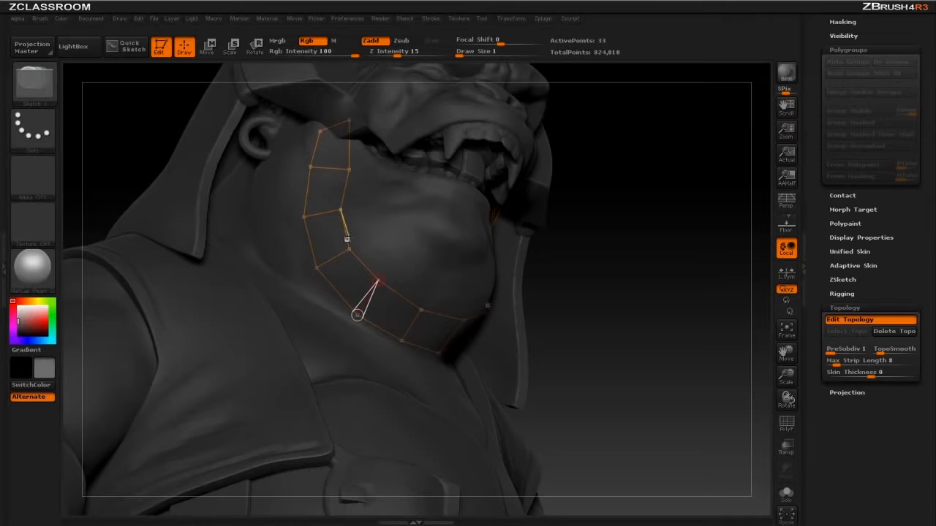
Step: Preview the strap mesh in solo view with the current color reset to white
drag(700, 176, 678, 209)
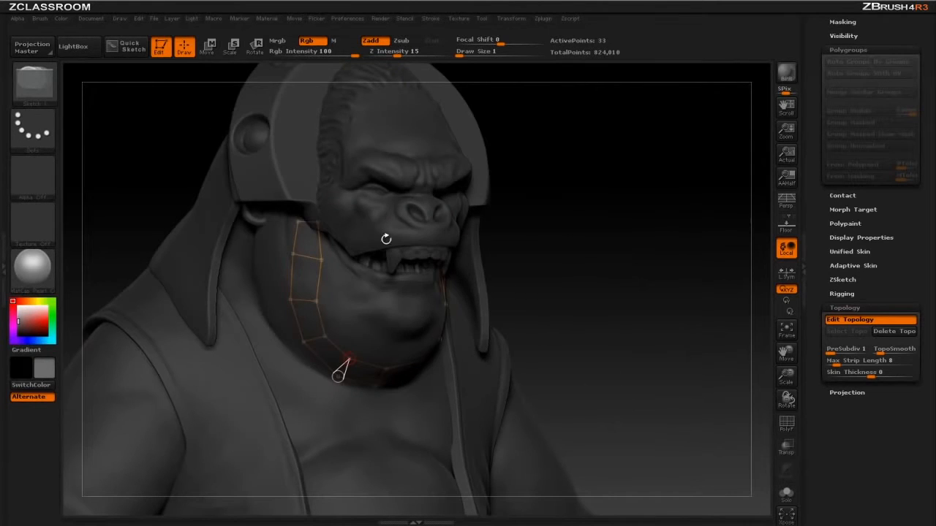
key(a)
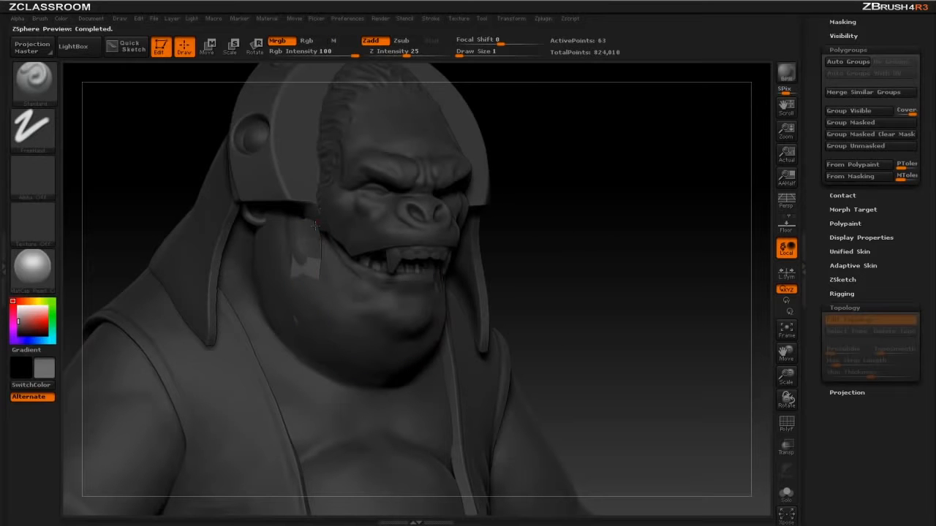
click(14, 302)
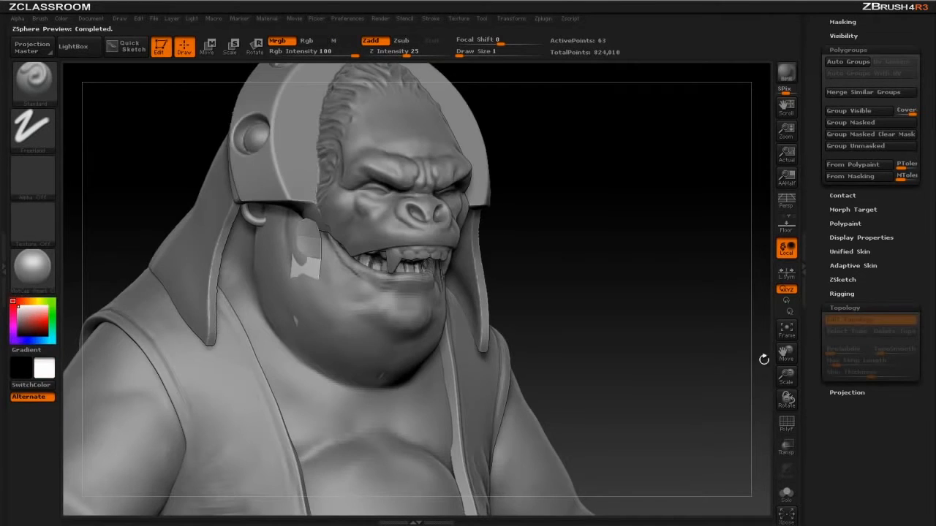
click(786, 494)
drag(597, 228, 602, 242)
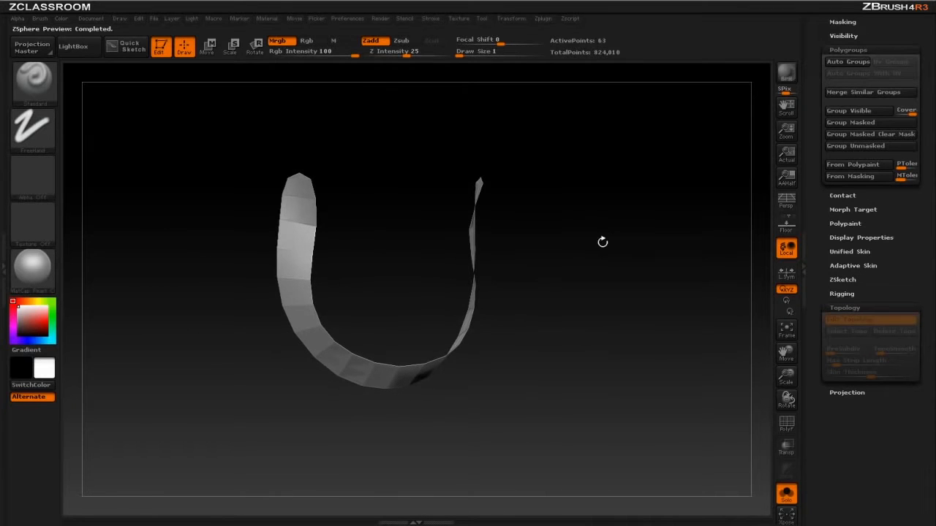
Step: Check the strap's wireframe and set the Adaptive Skin density to 1
click(853, 265)
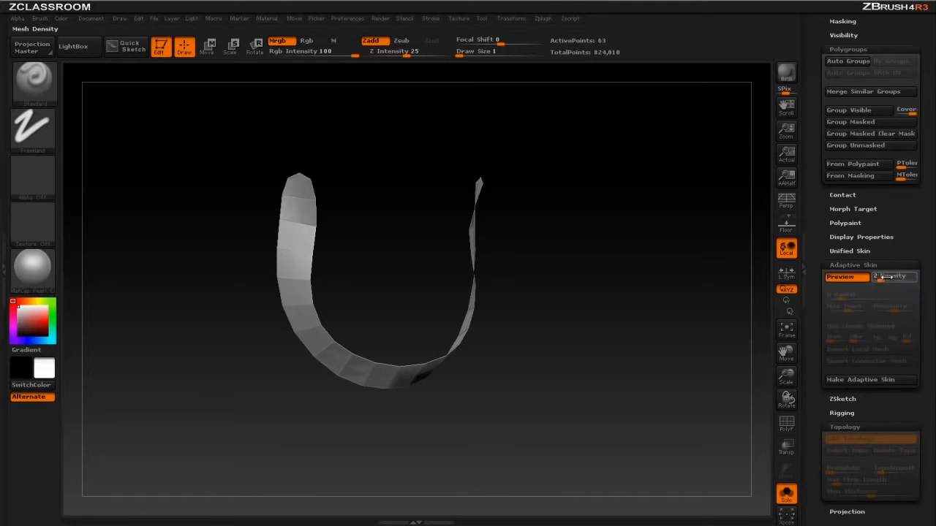
drag(753, 283, 699, 285)
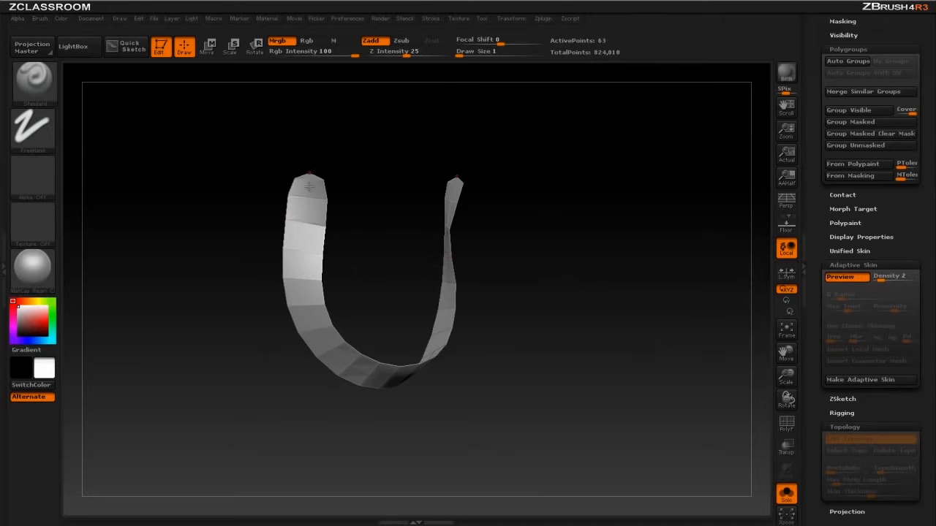
click(787, 423)
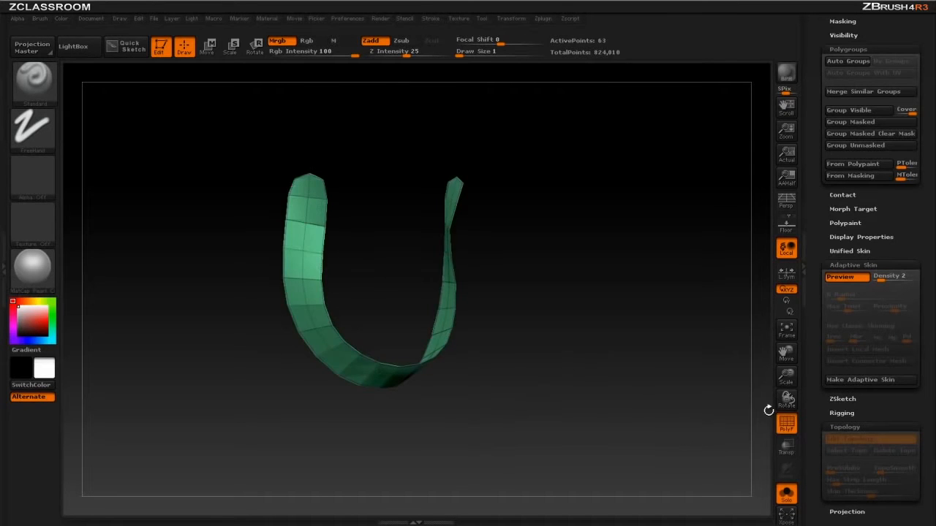
click(787, 422)
drag(889, 276, 876, 276)
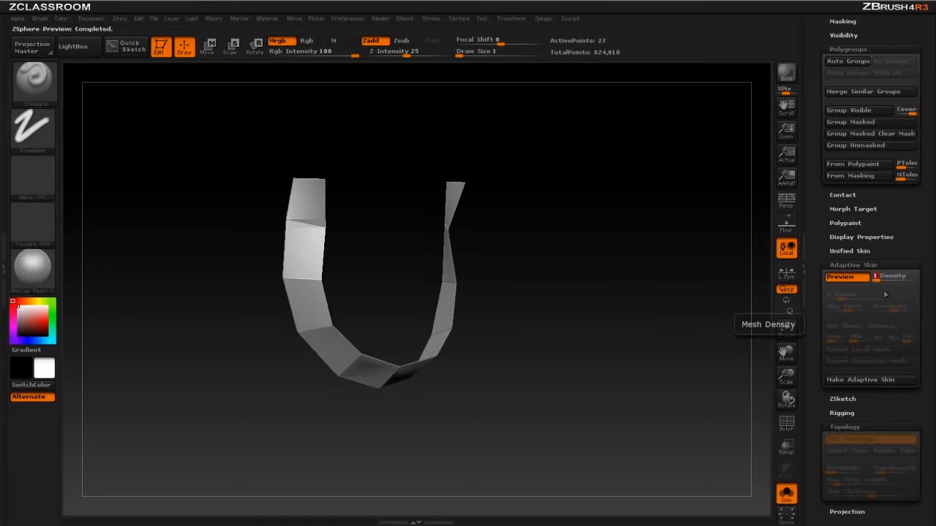
Step: Set the topology Skin Thickness to 0.1 and preview the thickened strap
drag(714, 271, 386, 298)
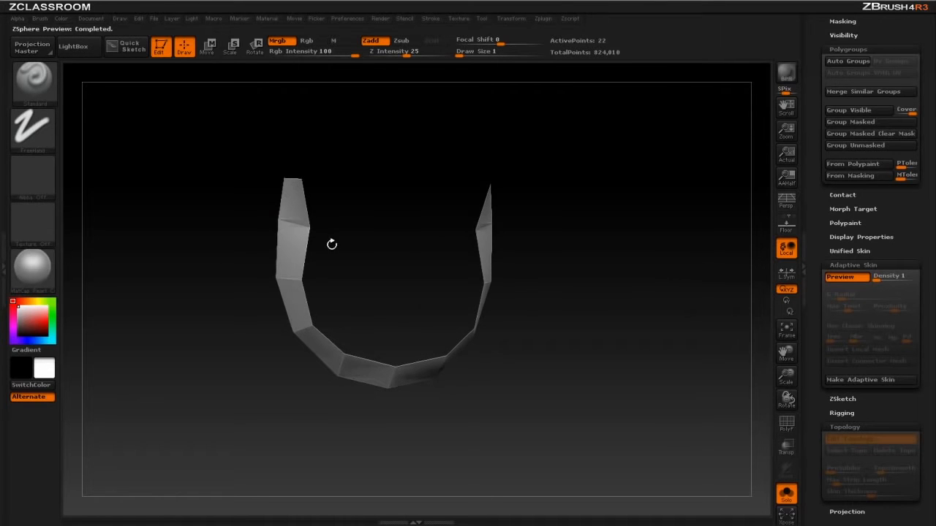
key(a)
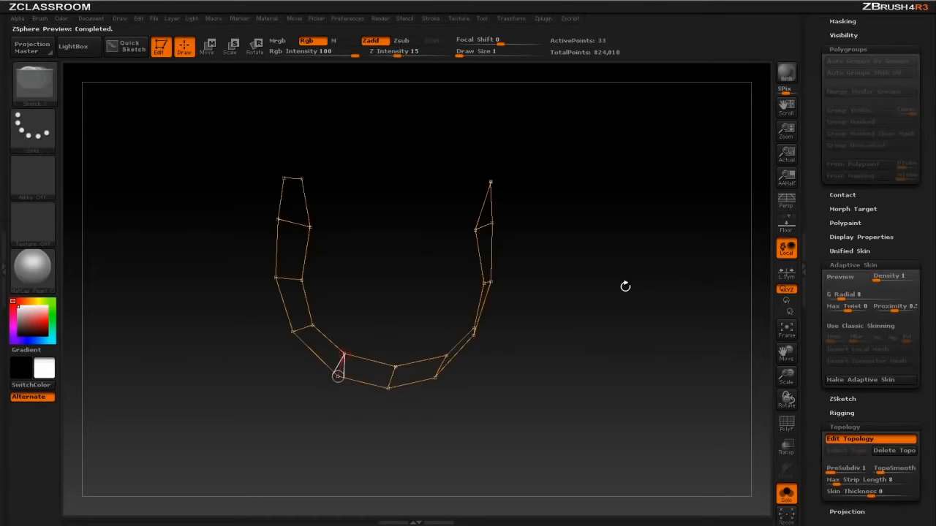
scroll(825, 399, down, 2)
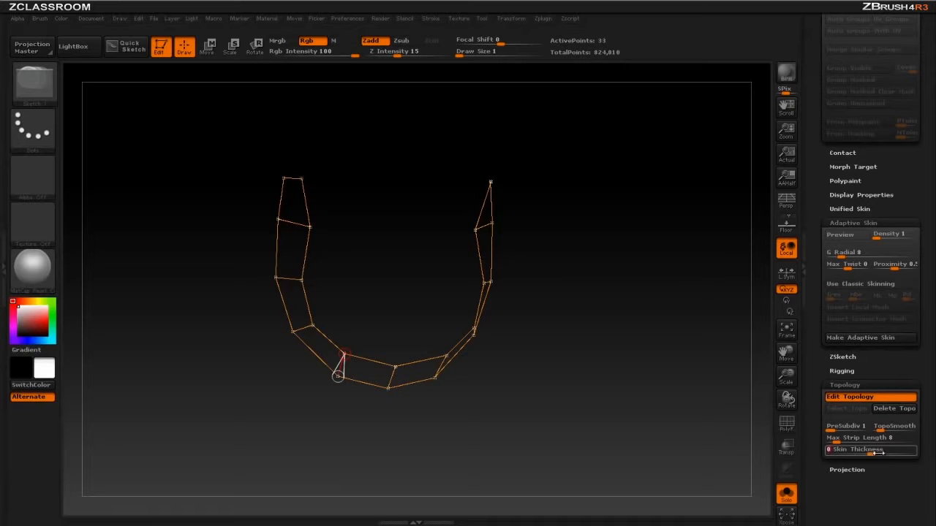
text(.1)
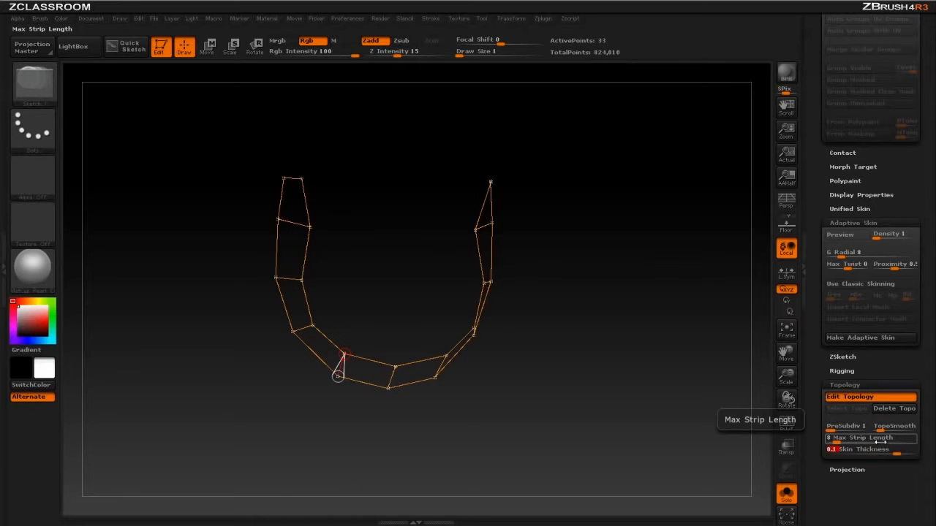
text(a)
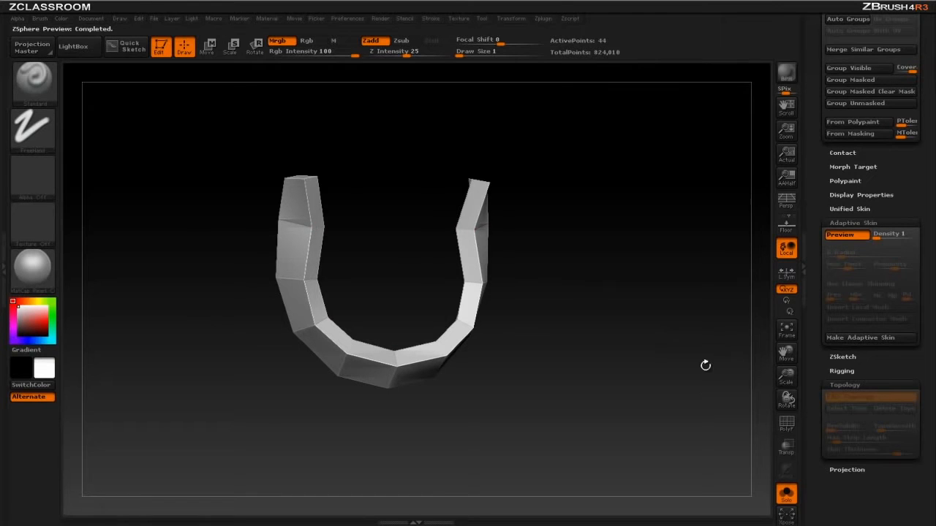
Step: Set the strap's Skin Thickness to a negative value, preview it again and show it together with the whole gorilla
text(a)
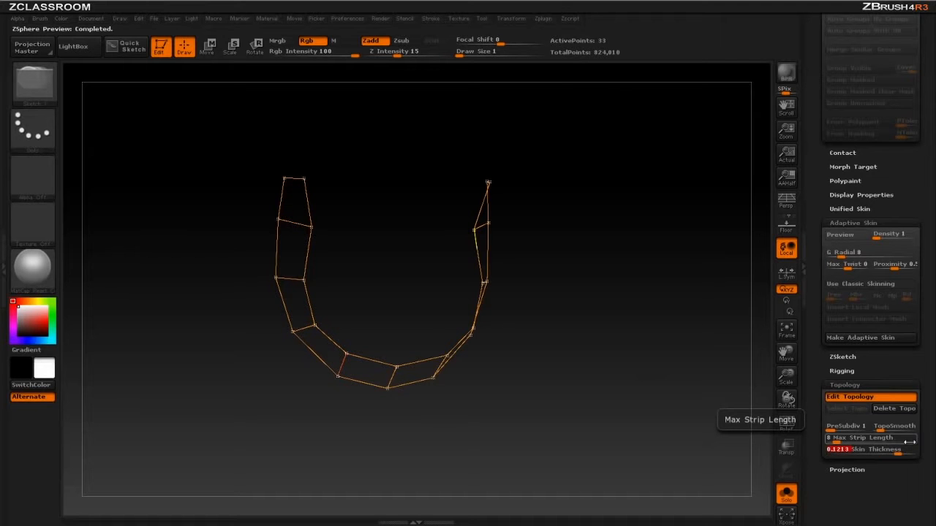
drag(637, 192, 603, 222)
key(a)
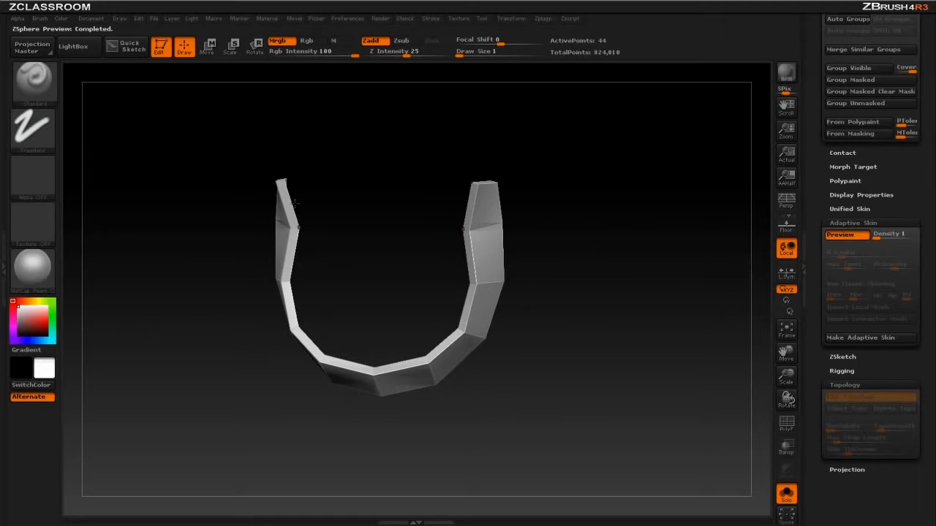
drag(633, 274, 516, 179)
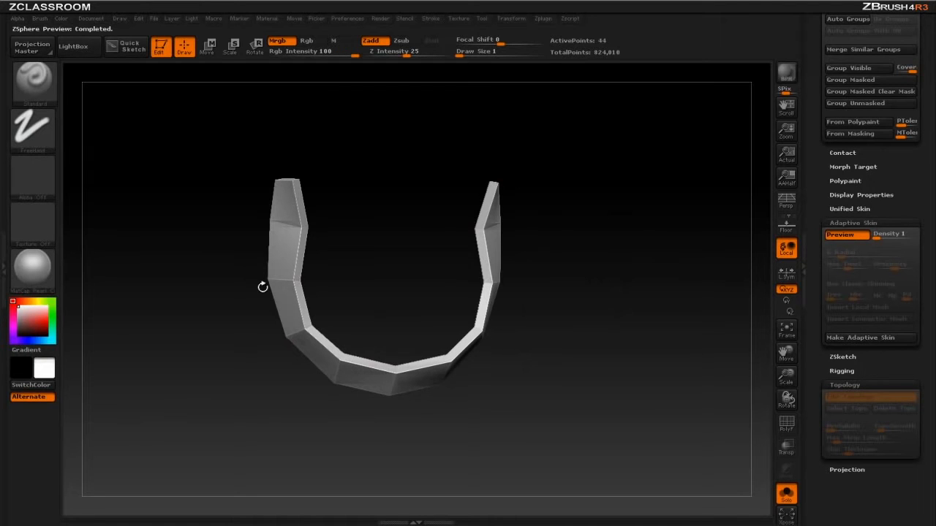
click(787, 495)
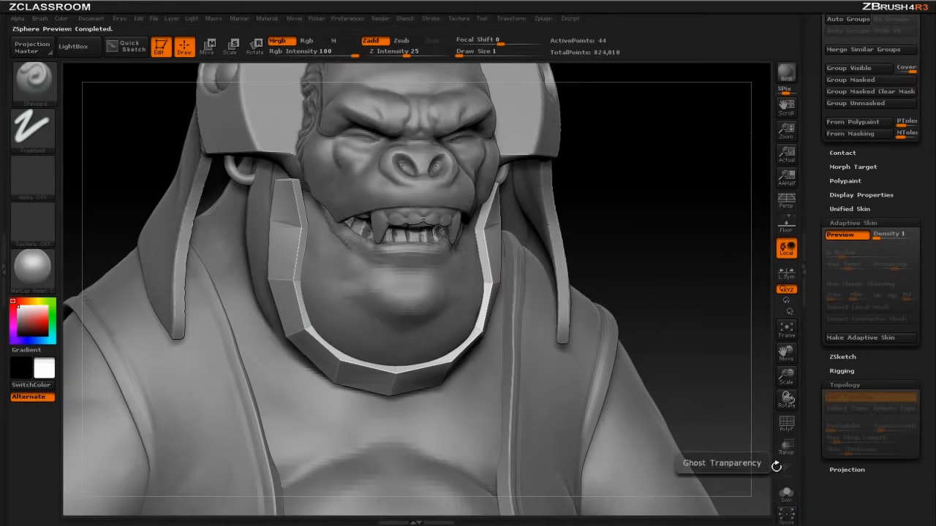
Step: Convert the previewed ZSphere chin strap into an adaptive skin mesh
drag(627, 176, 495, 188)
mouse_move(597, 221)
mouse_down()
mouse_move(512, 219)
mouse_move(603, 224)
mouse_up()
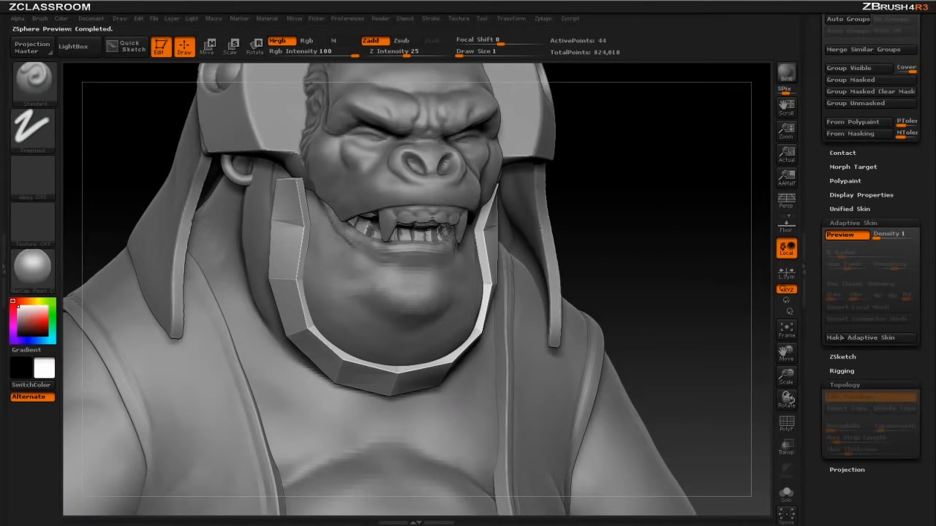
click(869, 336)
Step: Append the Skin_ZSphere mesh as a subtool and delete the original ZSphere subtool
drag(830, 183, 826, 344)
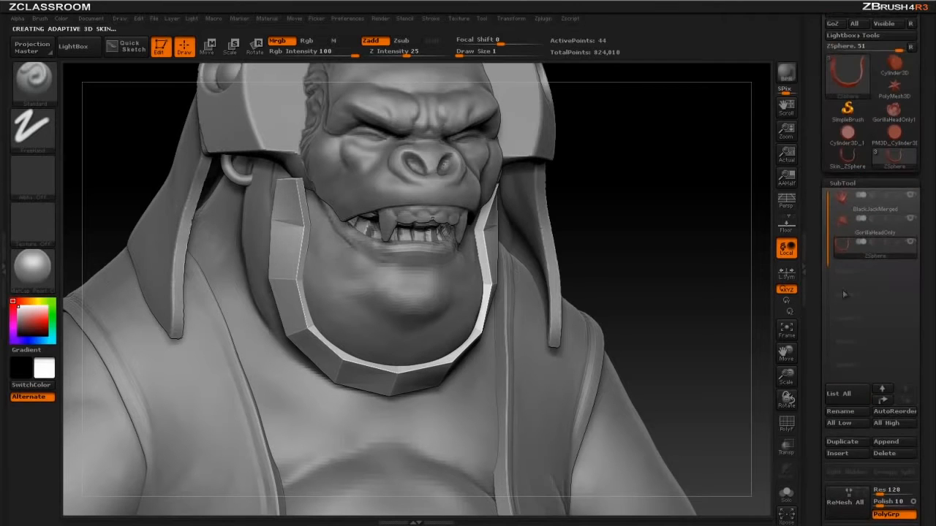
click(885, 442)
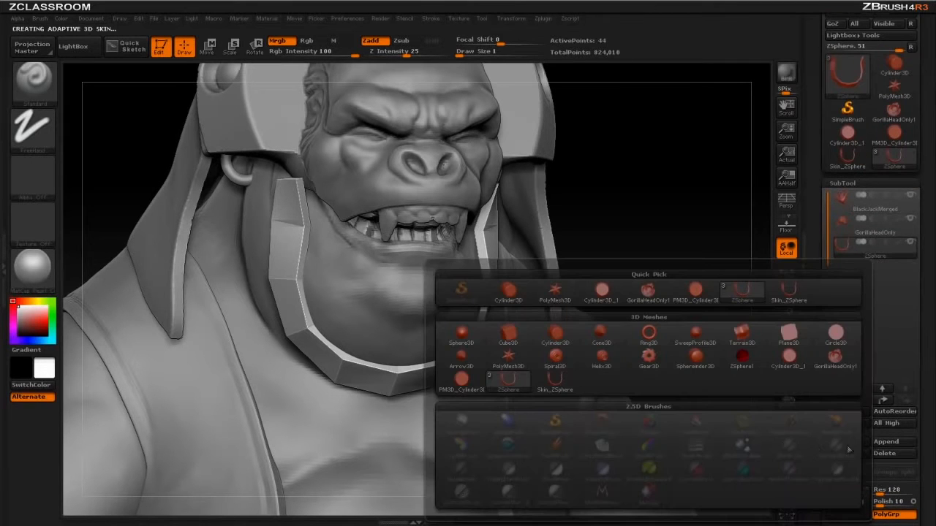
click(559, 388)
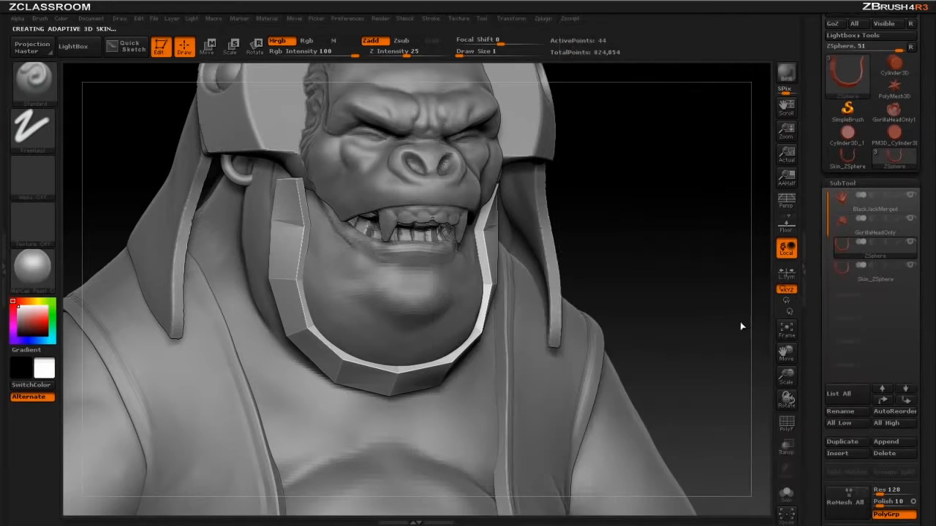
click(876, 257)
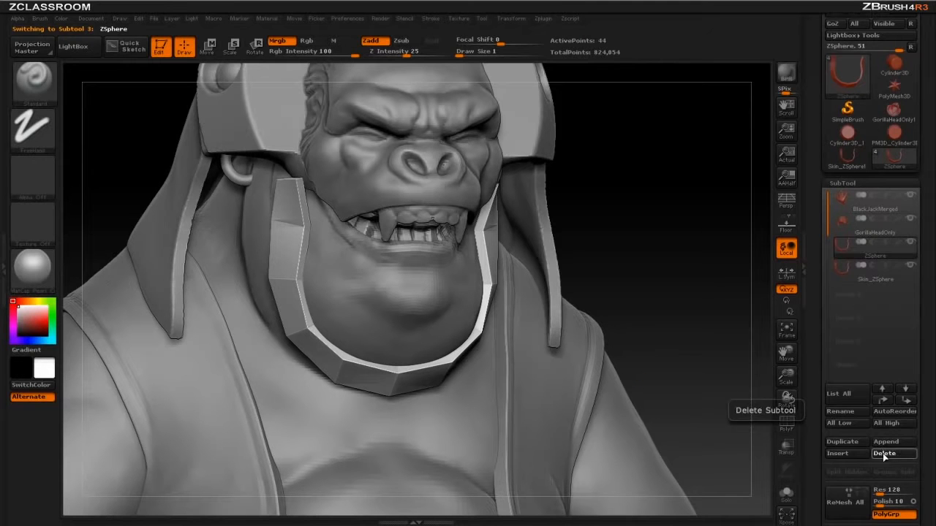
click(884, 399)
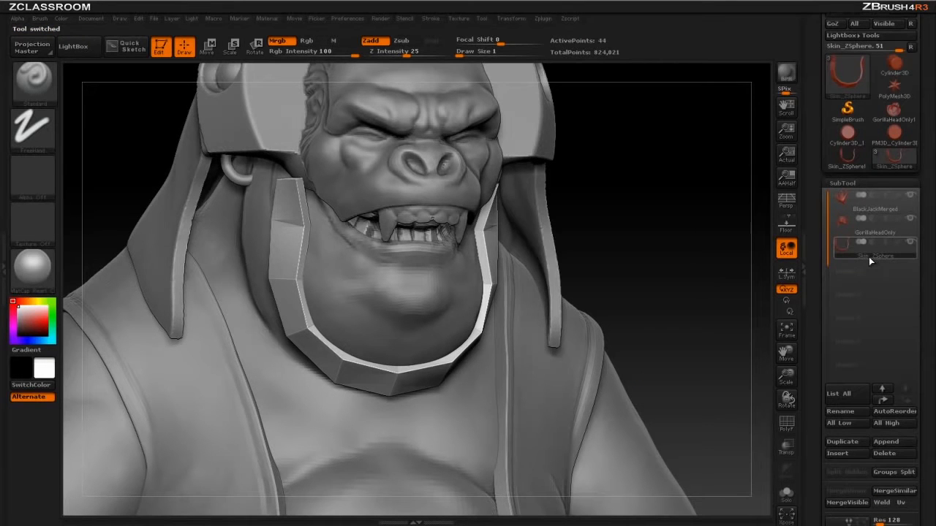
Step: Pull the side of the strap slightly outward from the jaw with a larger Move brush
alt+drag(672, 257, 525, 247)
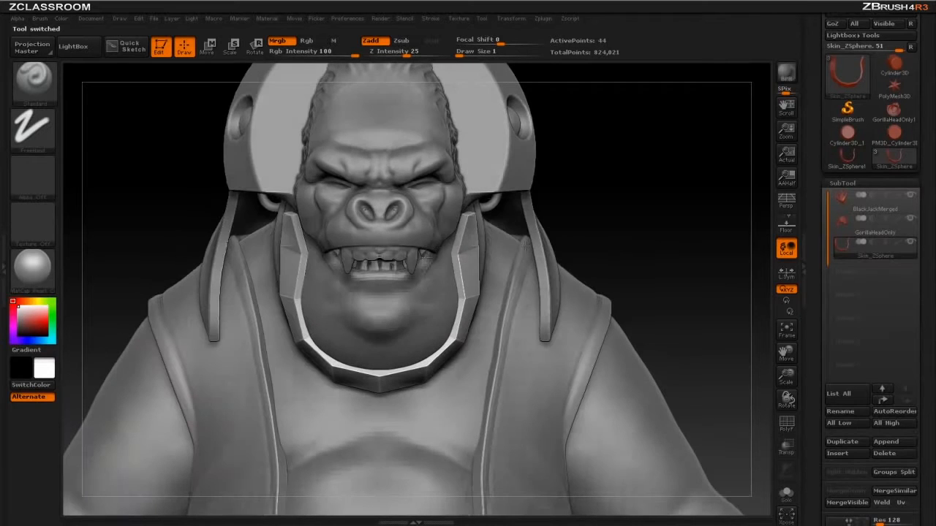
key(s)
key(b)
key(m)
key(v)
mouse_move(469, 254)
mouse_down()
mouse_move(505, 253)
mouse_move(469, 253)
mouse_move(479, 250)
mouse_up()
key(s)
Step: Move the strap's end up to the helmet's edge and adjust its side section with a smaller Move brush
shift+drag(669, 208, 587, 202)
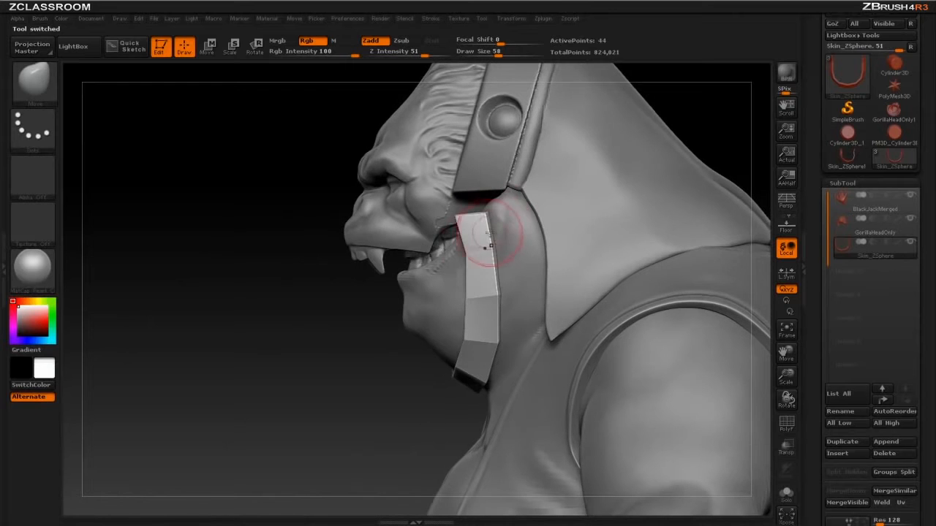
key(bracketleft)
drag(471, 222, 479, 222)
mouse_move(471, 221)
mouse_down()
mouse_move(484, 204)
mouse_move(463, 202)
mouse_up()
drag(486, 304, 482, 304)
alt+drag(375, 365, 370, 313)
drag(481, 287, 475, 292)
drag(370, 313, 463, 317)
Step: Show the strap's polygroup wireframe and switch to the Standard brush with draw size 16
key(bracketleft)
key(bracketleft)
key(bracketleft)
click(788, 422)
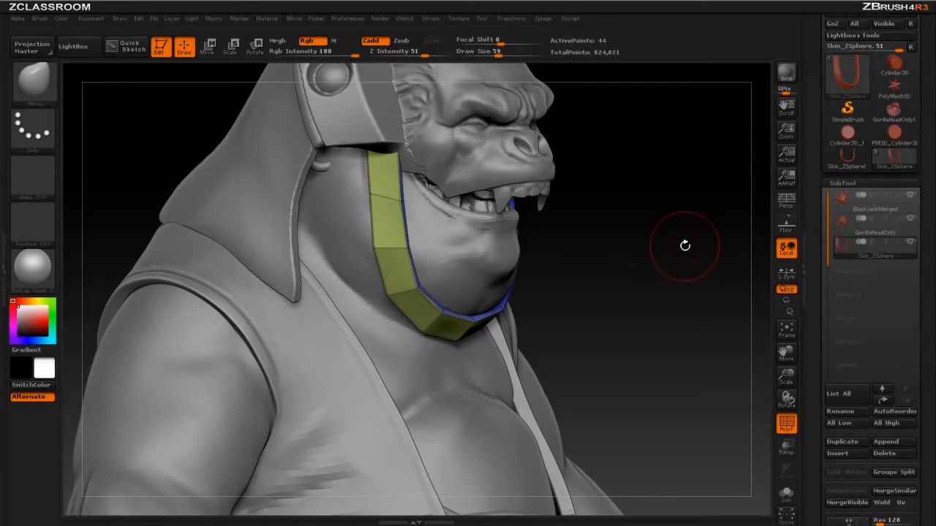
key(b)
key(s)
key(t)
alt+drag(668, 247, 681, 329)
drag(539, 252, 505, 192)
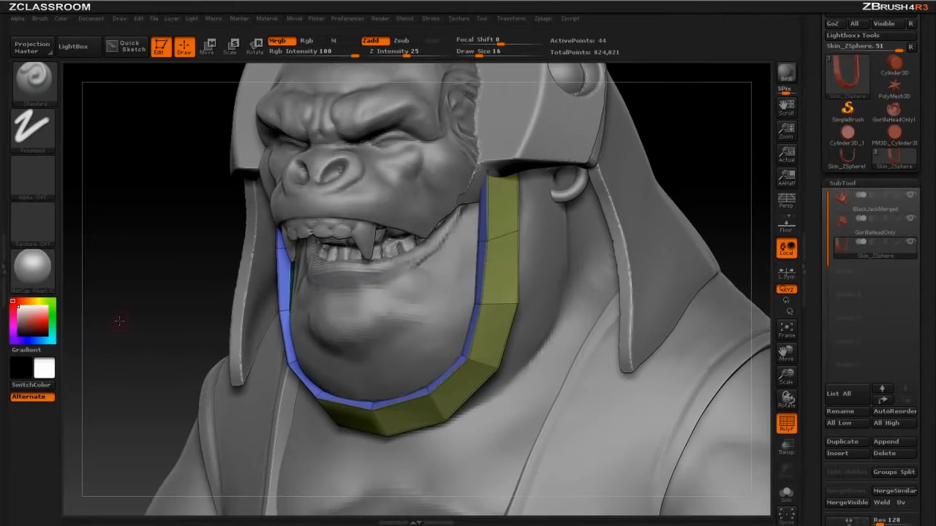
Step: Try subdividing the strap twice with Smt on and view it without the wireframe
drag(114, 330, 597, 280)
scroll(812, 358, down, 10)
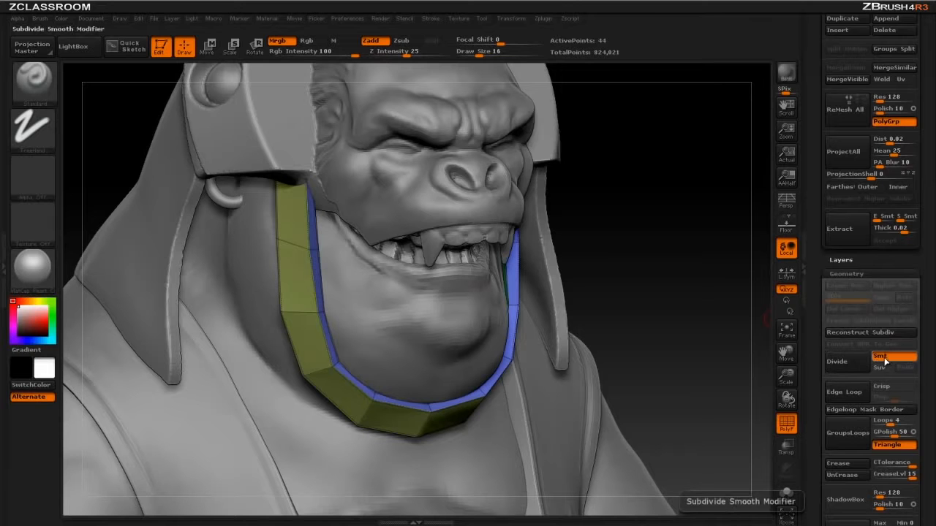
click(852, 364)
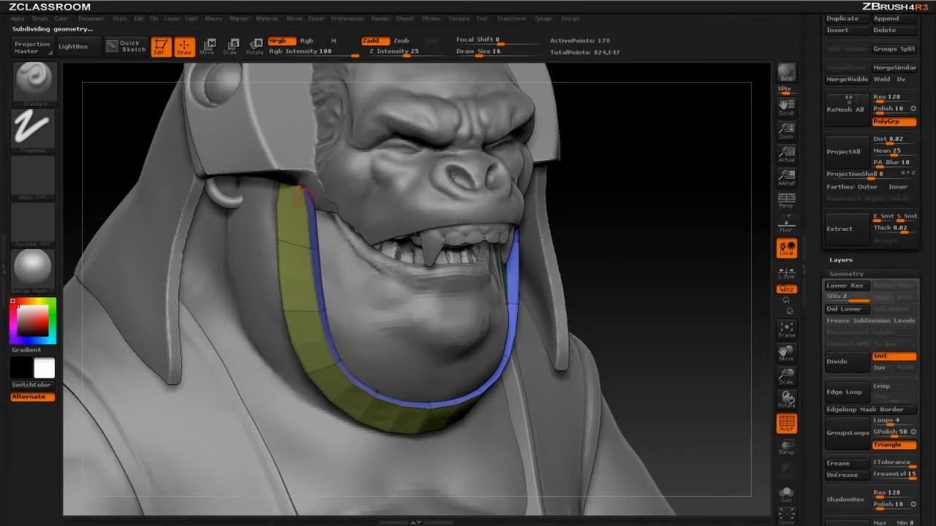
drag(694, 256, 652, 253)
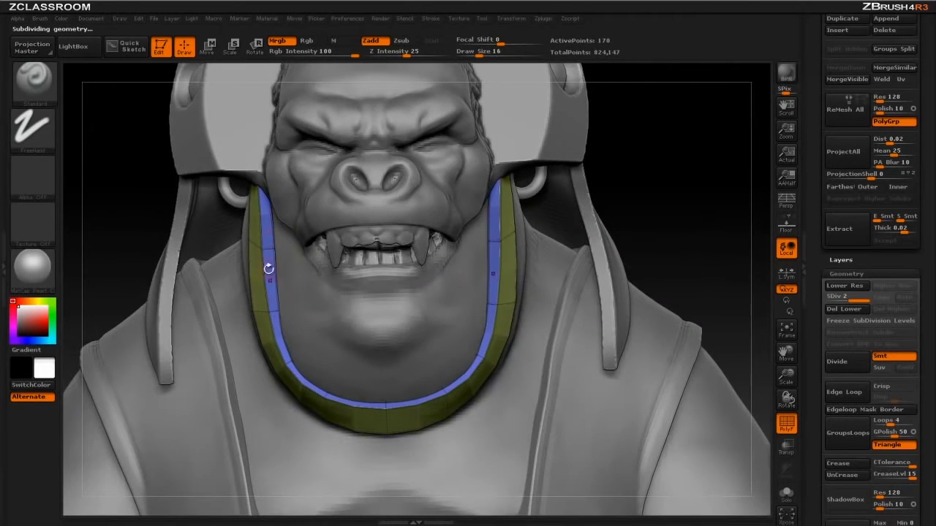
drag(692, 220, 720, 223)
click(786, 423)
click(838, 361)
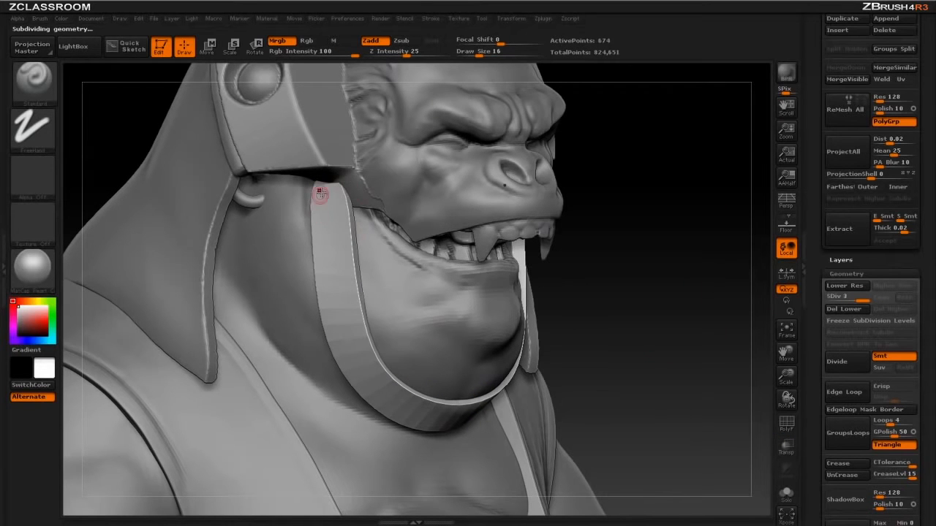
drag(707, 291, 699, 331)
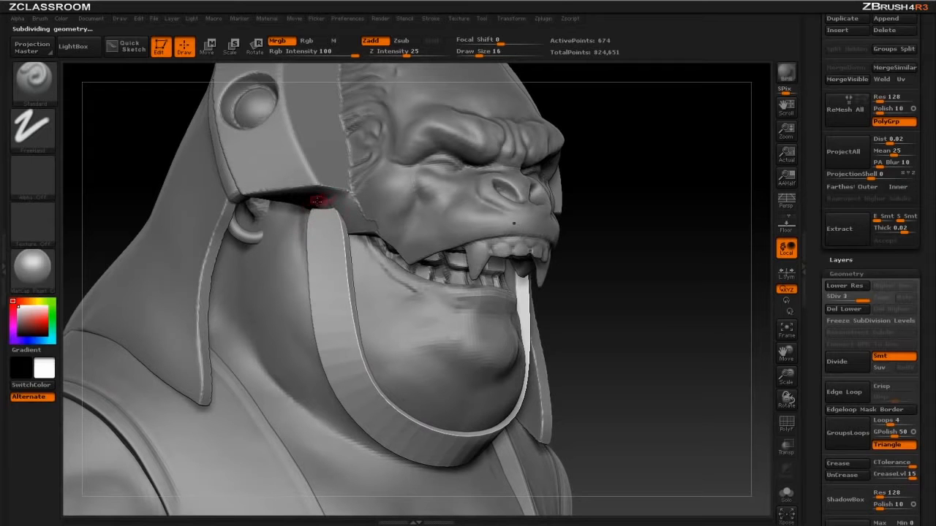
Step: Isolate the strap in solo view and undo both of its subdivisions
click(787, 494)
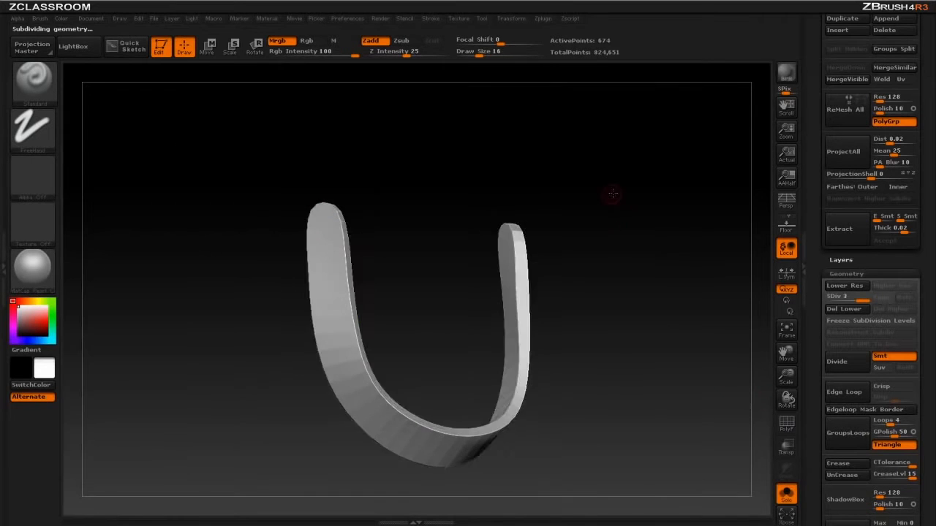
drag(631, 224, 612, 204)
key(shift+d)
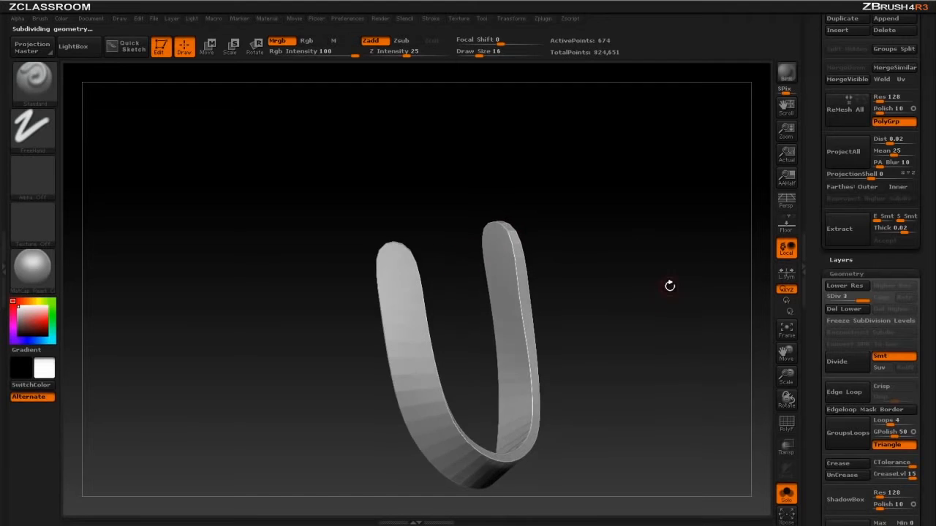
key(shift+d)
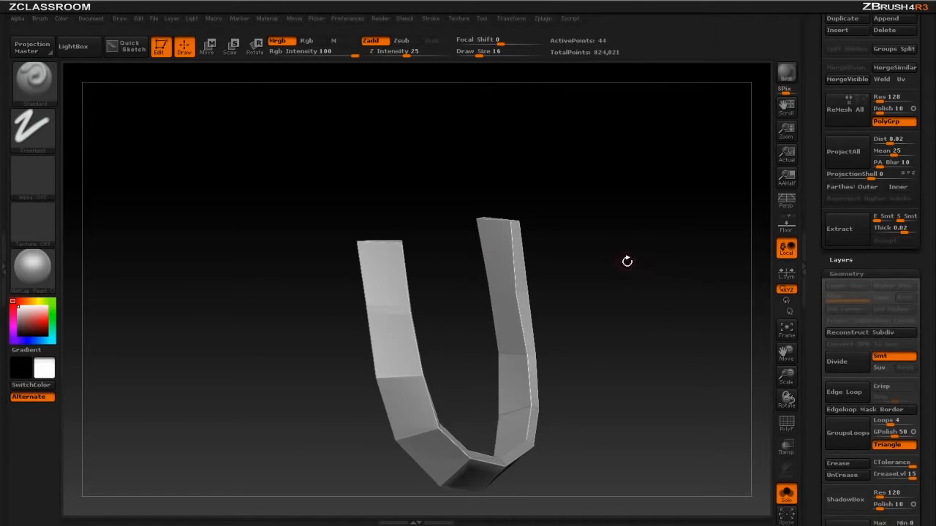
drag(641, 265, 614, 226)
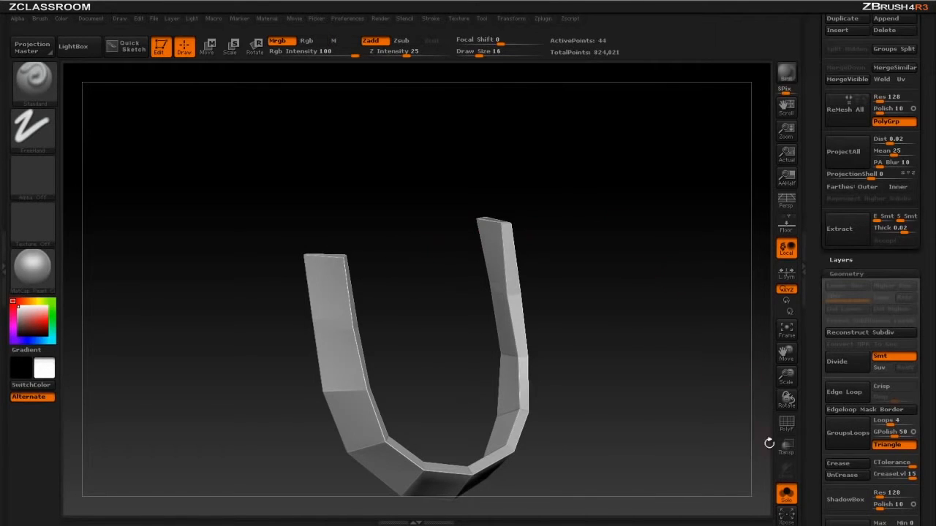
Step: Crease the strap's two end faces by showing only those faces, and restore the full strap without its wireframe
click(786, 424)
drag(654, 240, 606, 233)
mouse_move(379, 178)
ctrl+shift+mouse_down()
mouse_move(480, 215)
mouse_move(527, 244)
mouse_move(551, 215)
mouse_move(532, 247)
ctrl+shift+mouse_up()
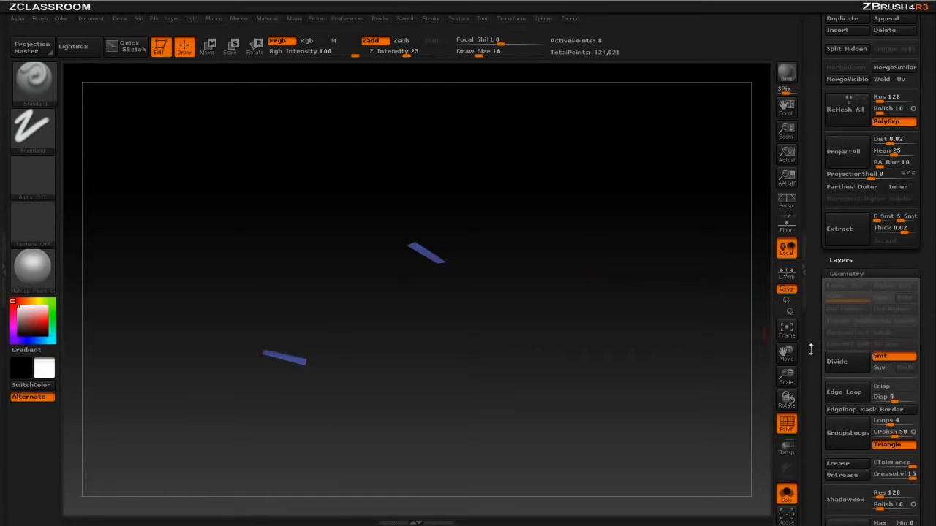
scroll(812, 348, down, 5)
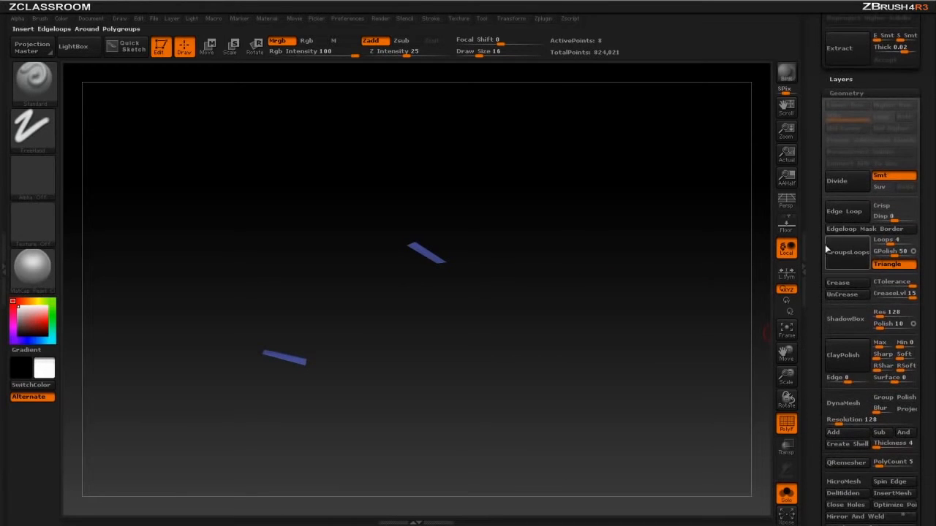
click(845, 288)
ctrl+shift+click(694, 267)
mouse_move(693, 267)
alt+mouse_down()
mouse_move(689, 215)
mouse_move(695, 253)
mouse_move(680, 267)
mouse_move(661, 221)
mouse_move(694, 249)
alt+mouse_up()
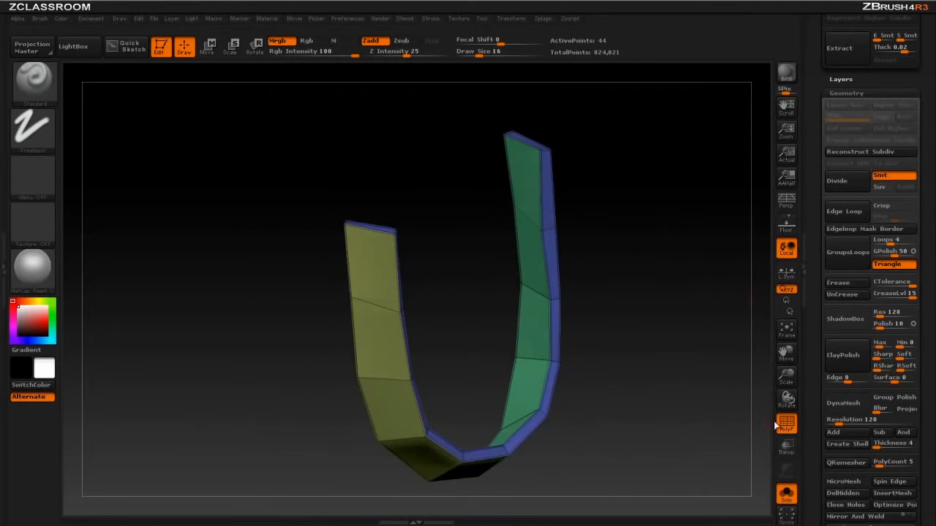
click(787, 423)
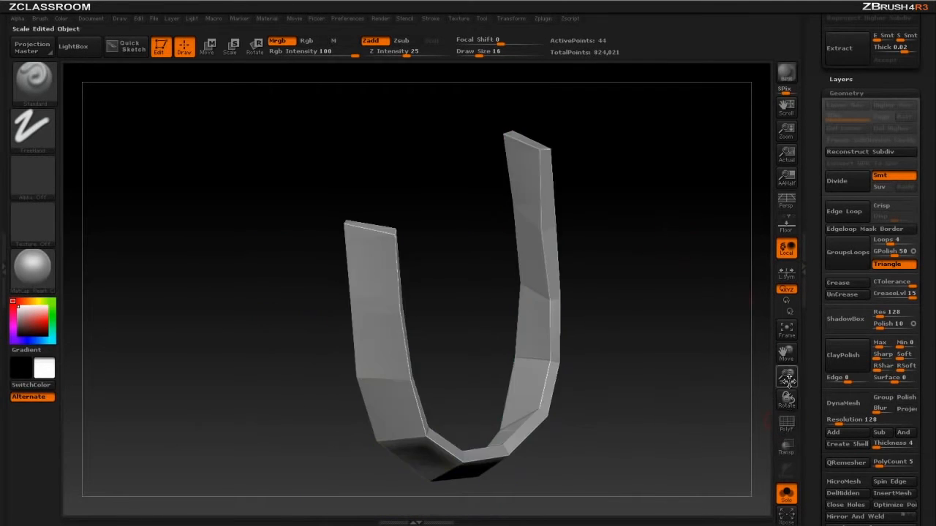
Step: Divide the creased strap three times to reach subdivision level 4
click(851, 181)
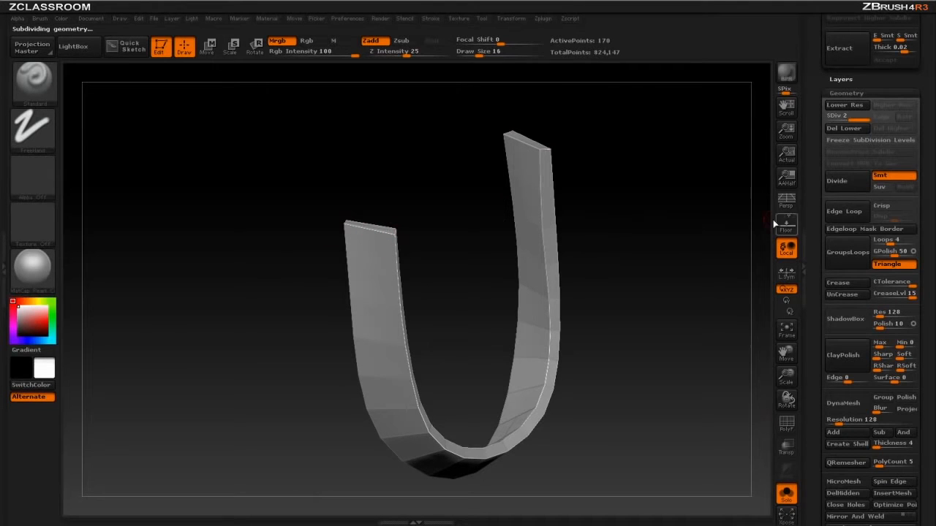
click(846, 180)
click(847, 181)
mouse_move(667, 239)
mouse_down()
mouse_move(648, 231)
mouse_move(672, 237)
mouse_up()
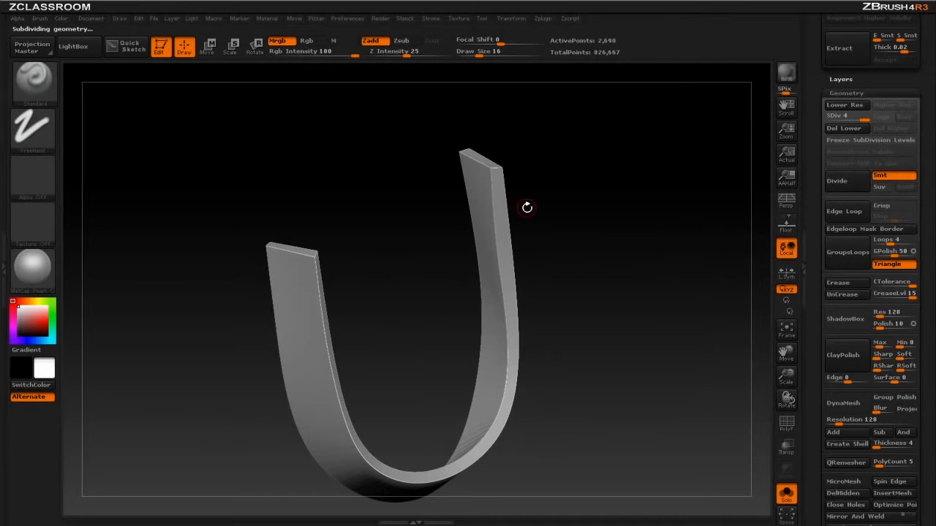
Step: Uncrease the strap and divide it once more to level 5 for softened edges
drag(643, 283, 655, 260)
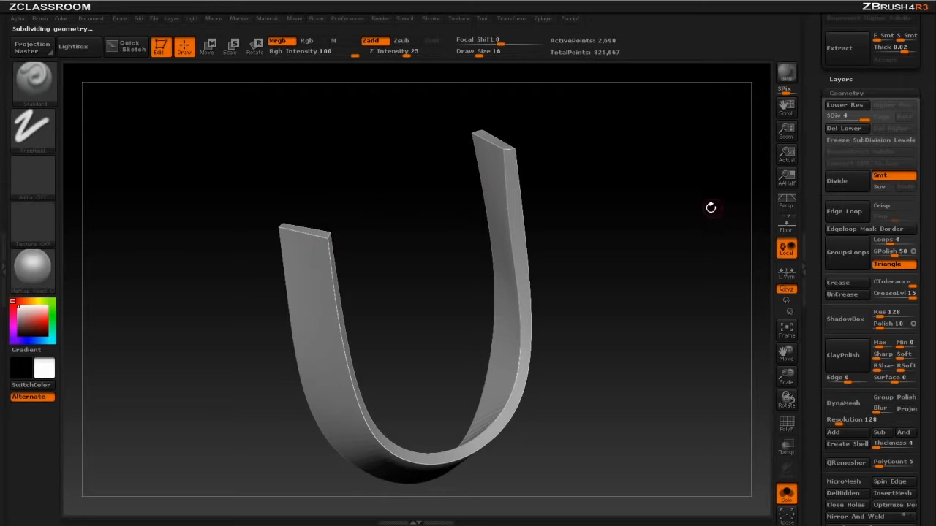
key(shift)
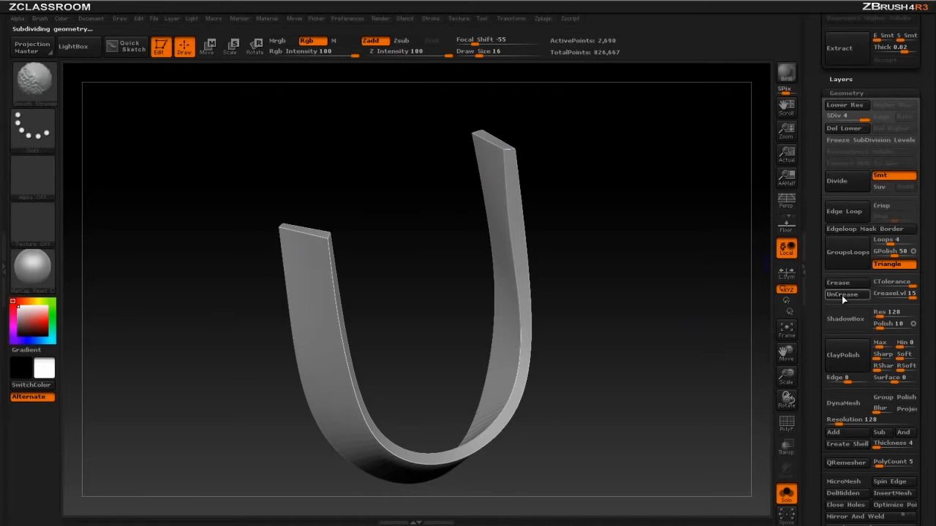
click(847, 184)
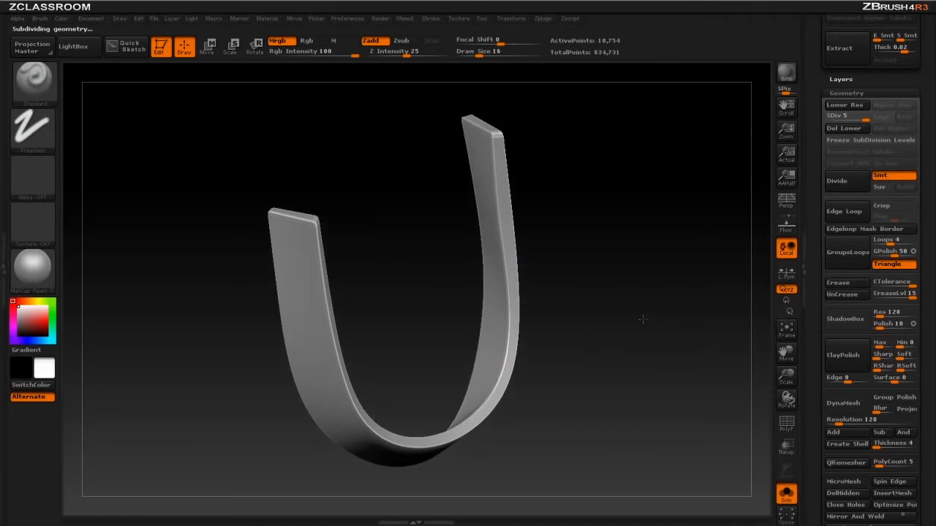
Step: Show the whole gorilla again, check the strap's fit from several angles and set the draw size to 12
click(787, 495)
drag(644, 230, 702, 432)
shift+drag(659, 196, 724, 219)
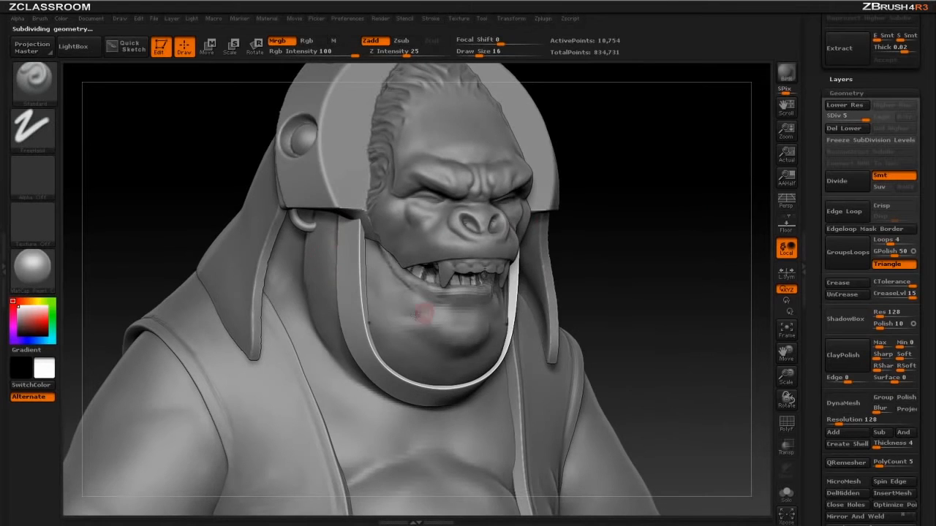
right_drag(348, 324, 401, 252)
drag(597, 338, 581, 334)
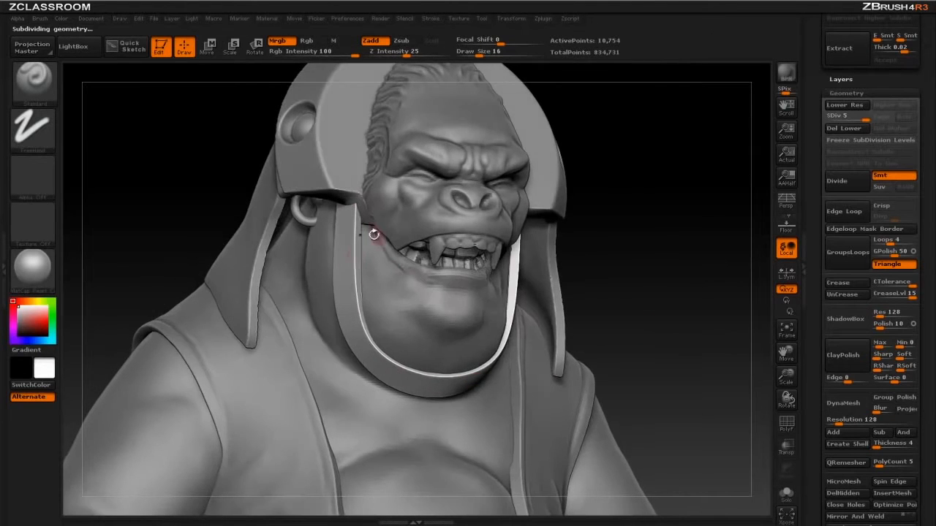
drag(662, 235, 606, 225)
drag(567, 333, 630, 230)
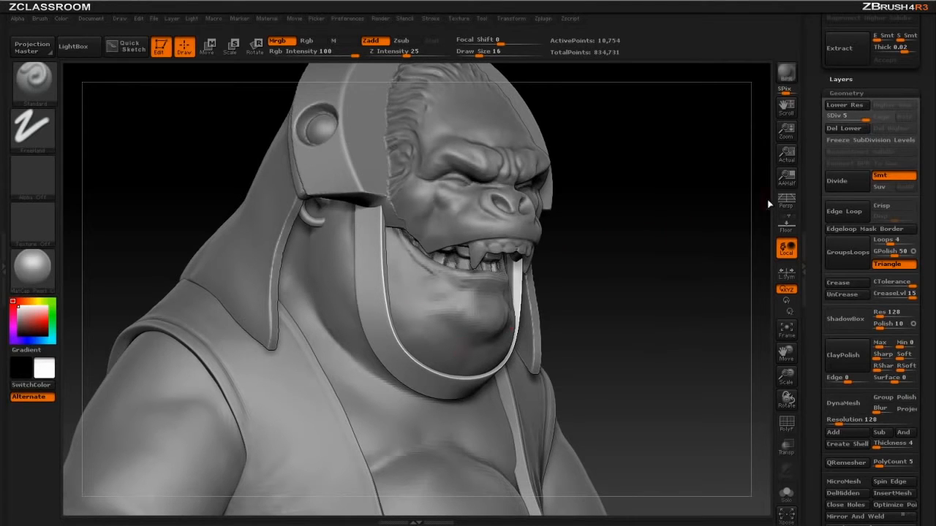
key(s)
drag(640, 235, 636, 235)
Step: Convert the strap to DynaMesh at resolution 256 with Project on, without freezing subdivision levels, and check its wireframe
scroll(814, 219, down, 8)
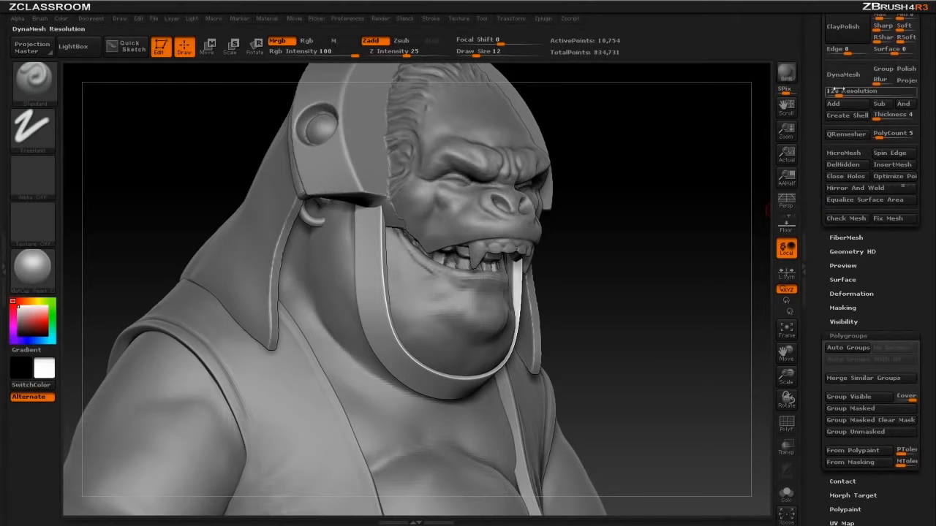
click(836, 91)
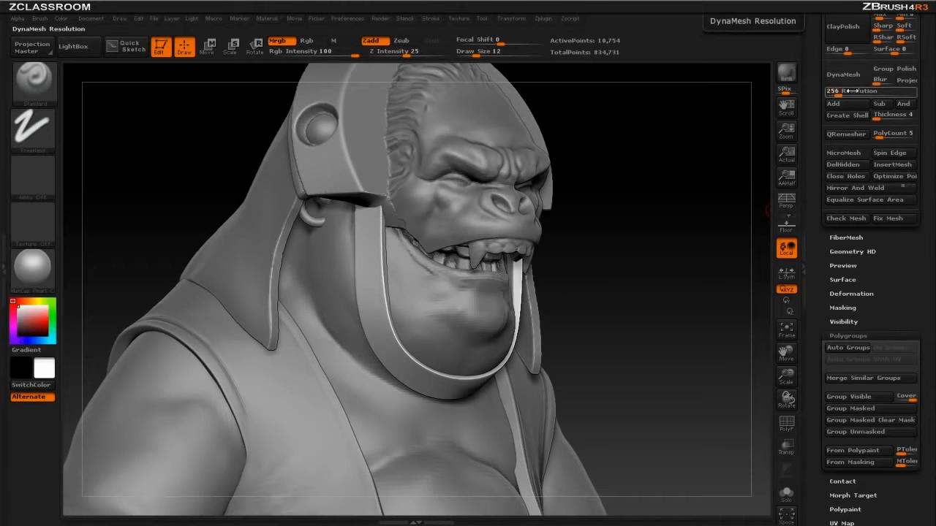
text(256)
key(Return)
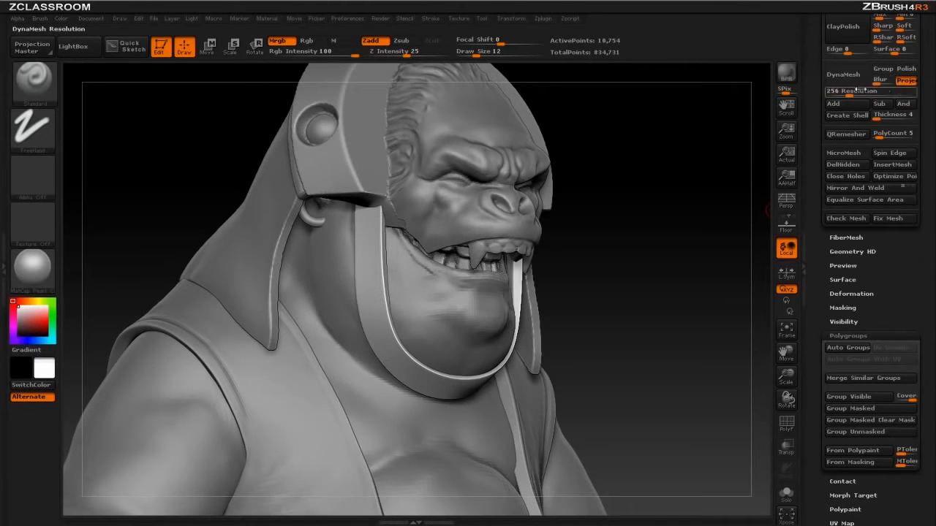
click(843, 74)
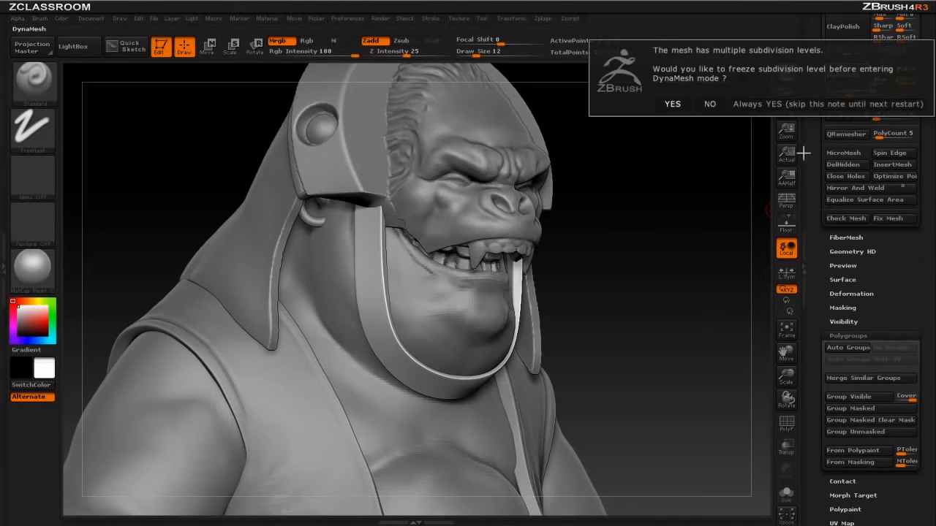
click(711, 104)
drag(645, 226, 333, 227)
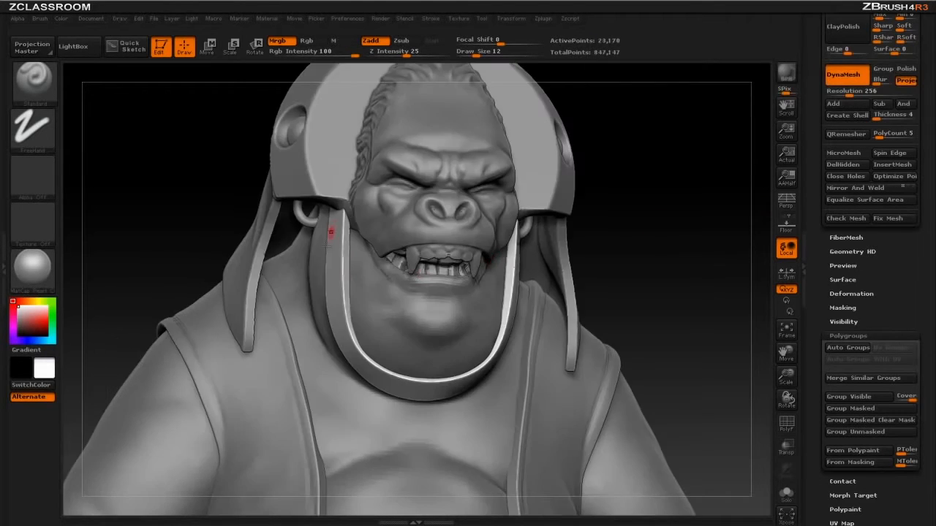
click(786, 423)
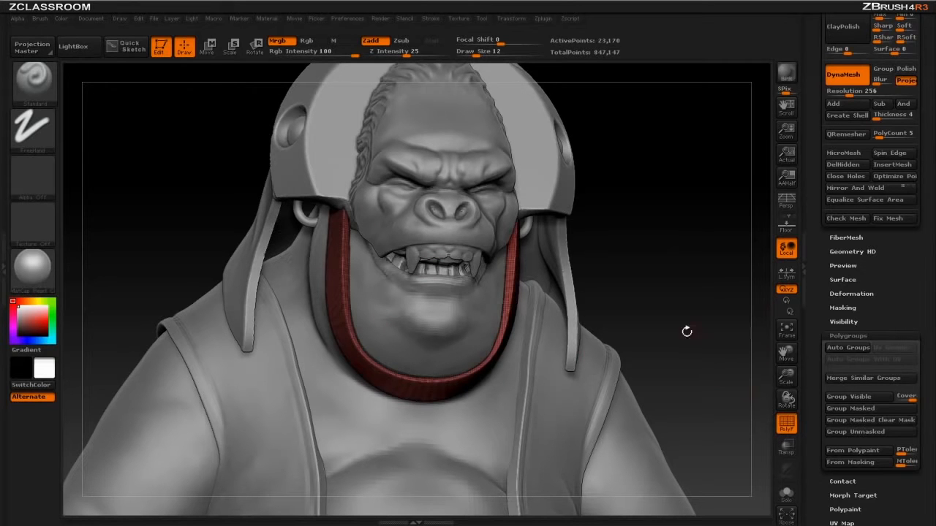
click(786, 423)
Step: Insert a small sphere as a stud at the upper end of the chin strap with the InsertSphere brush
drag(666, 271, 654, 278)
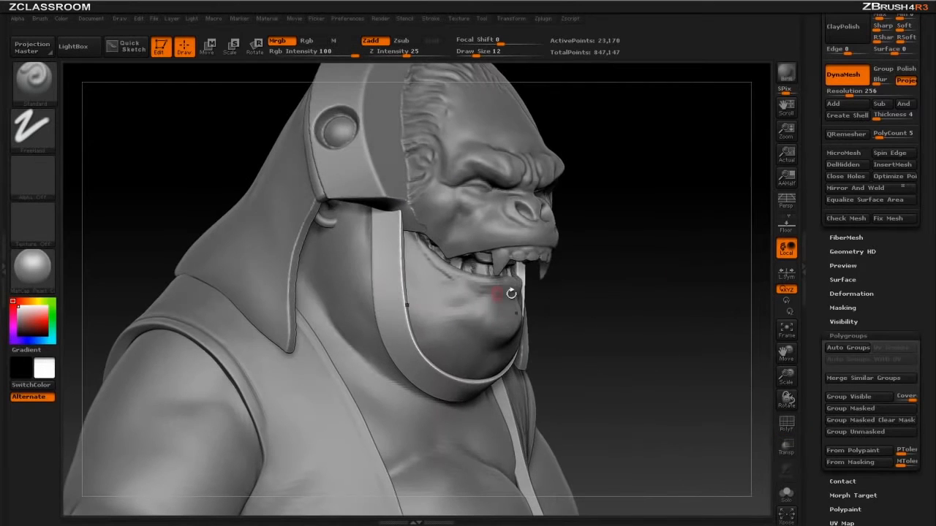
key(b)
key(i)
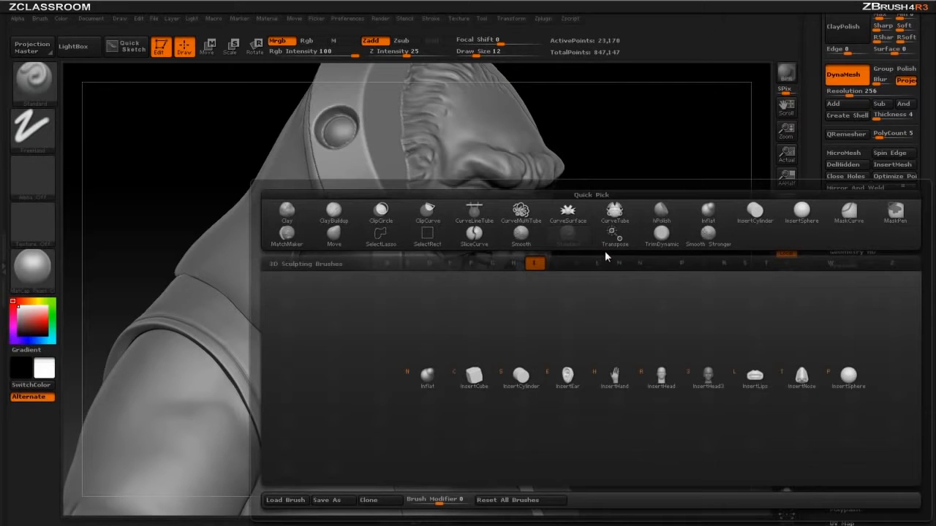
click(848, 376)
mouse_move(735, 315)
mouse_down()
mouse_move(683, 220)
mouse_move(696, 218)
mouse_up()
right_drag(397, 231, 364, 232)
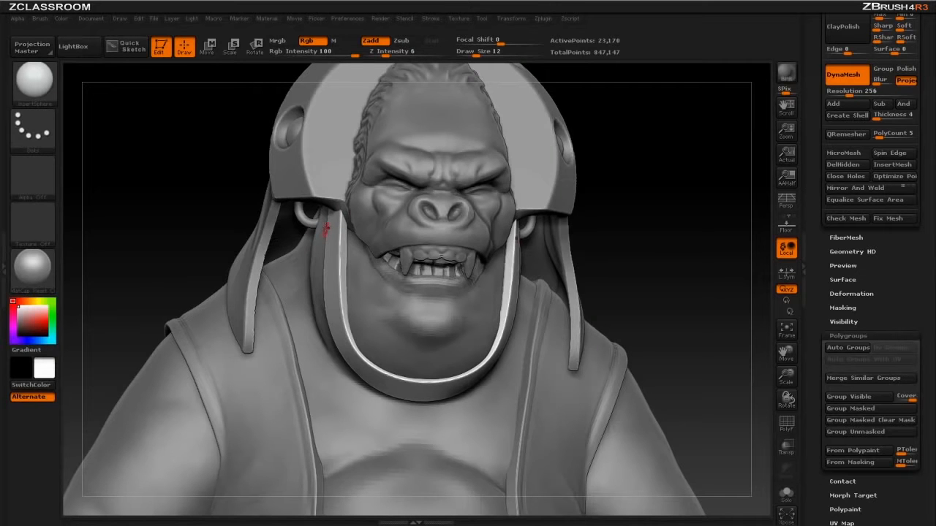
drag(627, 182, 411, 208)
drag(684, 199, 416, 228)
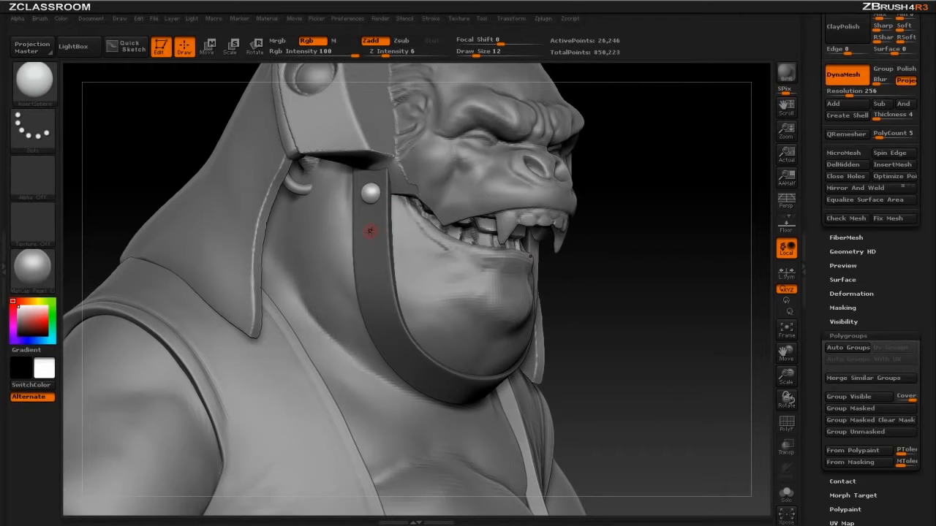
drag(377, 235, 394, 265)
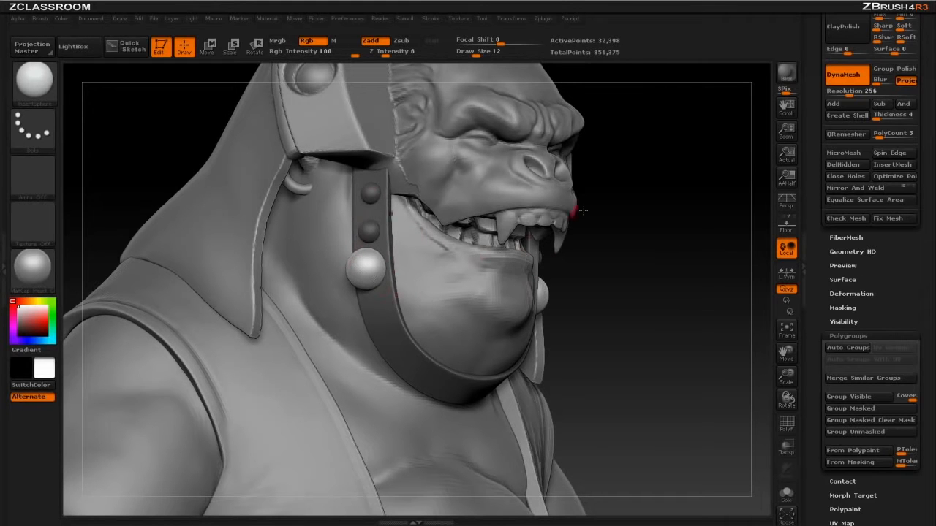
drag(667, 208, 727, 211)
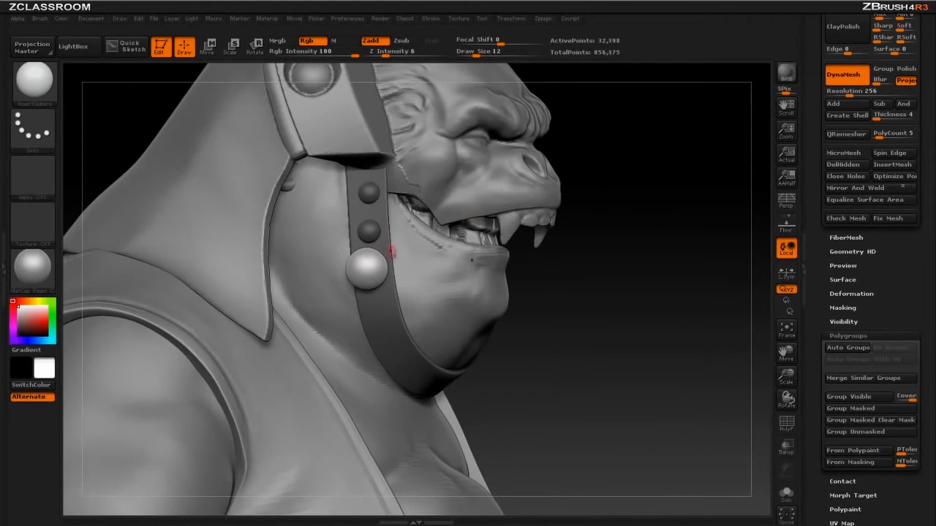
key(ctrl+z)
key(ctrl+z)
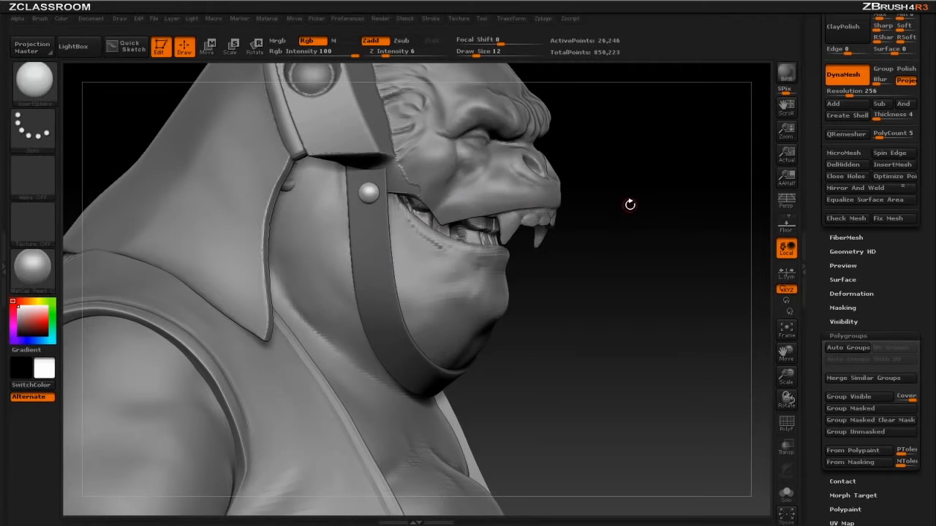
Step: Set a Move transpose line from the stud and copy the stud three times down the side of the strap
key(w)
mouse_move(616, 188)
mouse_down()
mouse_move(644, 187)
mouse_move(622, 187)
mouse_up()
drag(355, 217, 638, 228)
mouse_move(609, 288)
mouse_down()
mouse_move(616, 277)
mouse_move(607, 270)
mouse_up()
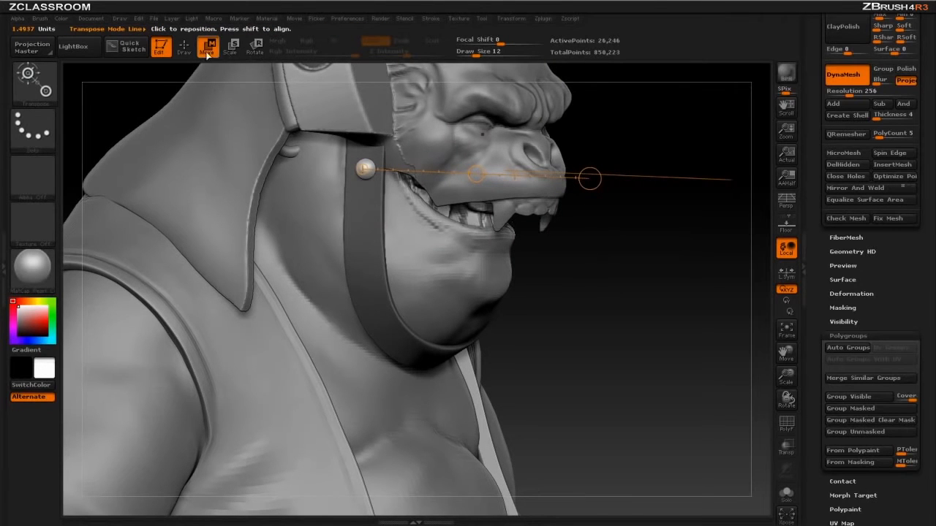
alt+drag(609, 256, 599, 286)
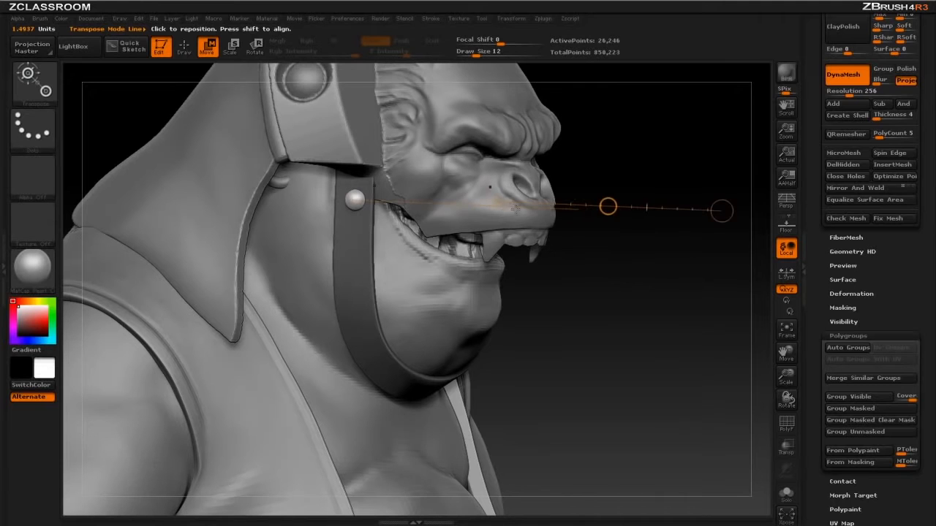
ctrl+drag(465, 204, 463, 250)
drag(633, 268, 509, 276)
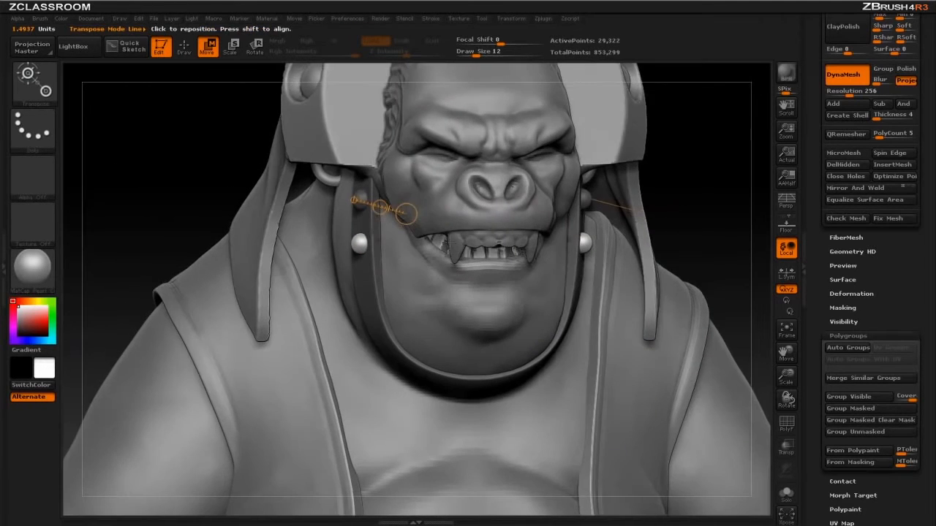
ctrl+drag(380, 208, 383, 254)
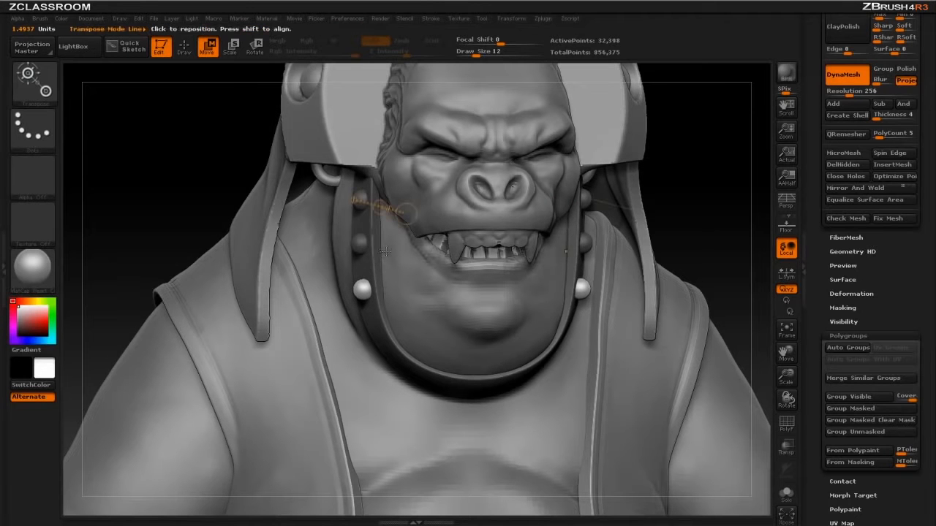
ctrl+drag(380, 208, 393, 254)
Step: Realign the transpose line to the lower part of the strap and copy the stud twice more around under the chin
alt+drag(706, 212, 658, 131)
drag(334, 286, 98, 257)
drag(216, 271, 222, 273)
drag(141, 303, 164, 293)
ctrl+drag(226, 255, 253, 295)
alt+drag(156, 196, 126, 180)
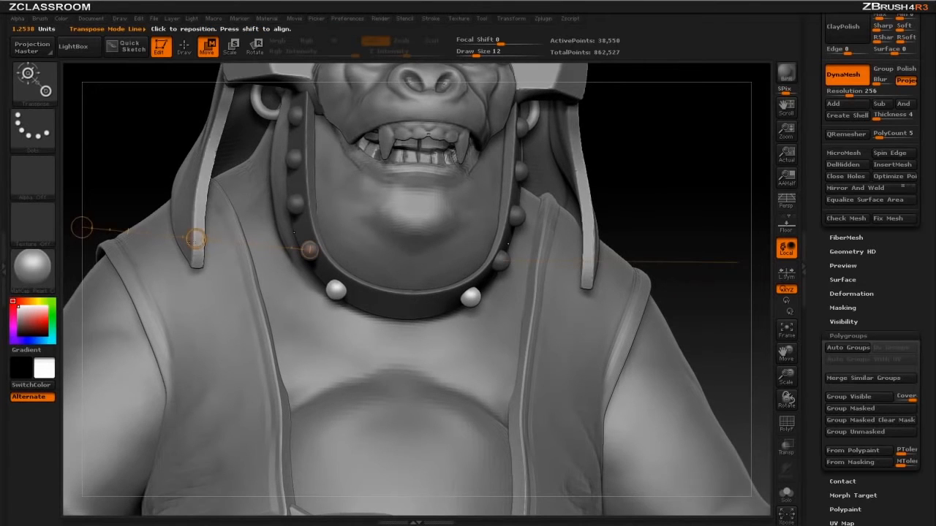
ctrl+drag(196, 240, 236, 255)
Step: Return to Draw mode and update the strap's DynaMesh to fuse the inserted studs into it
mouse_move(595, 183)
alt+mouse_down()
mouse_move(599, 165)
mouse_move(616, 163)
mouse_move(712, 186)
mouse_move(461, 186)
alt+mouse_up()
key(q)
mouse_move(555, 226)
mouse_down()
mouse_move(587, 221)
mouse_move(577, 185)
mouse_move(618, 183)
mouse_up()
drag(830, 280, 822, 301)
drag(680, 193, 595, 176)
ctrl+drag(593, 140, 708, 244)
drag(590, 258, 649, 338)
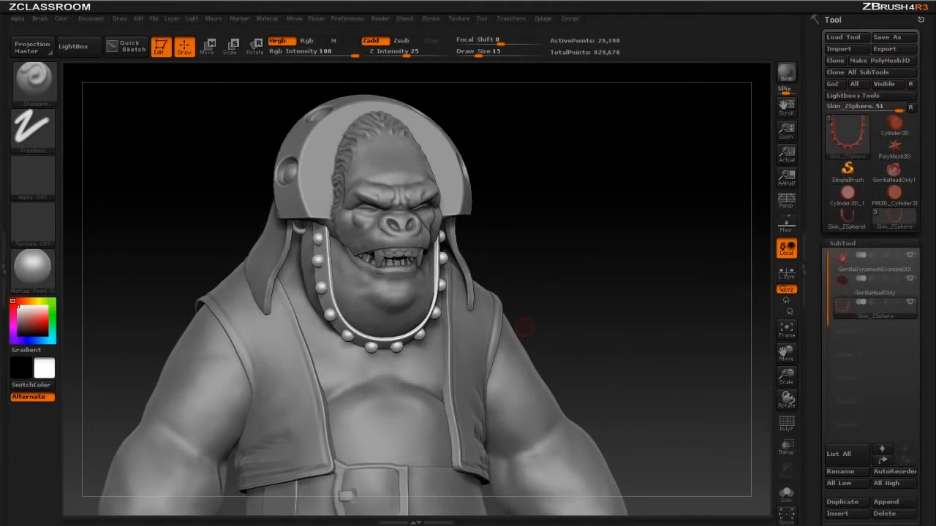
shift+drag(637, 176, 629, 167)
Step: Switch to the GorillaHeadOnly subtool and smooth away the hair strands and fine wrinkles around the forehead and face
alt+click(424, 153)
alt+drag(612, 136, 662, 203)
ctrl+drag(558, 151, 605, 206)
key(s)
click(577, 192)
alt+drag(582, 168, 594, 191)
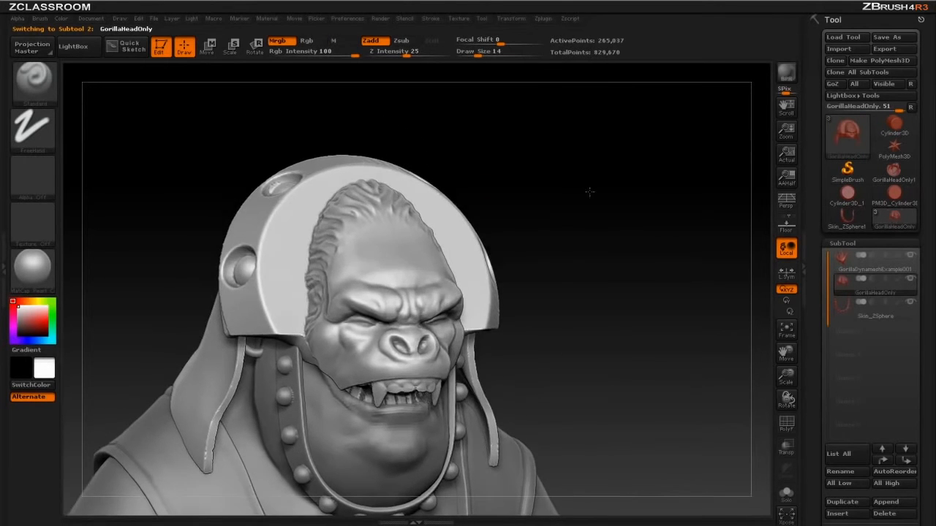
shift+drag(381, 199, 368, 196)
drag(434, 174, 451, 201)
mouse_move(373, 205)
shift+mouse_down()
mouse_move(379, 193)
mouse_move(325, 304)
shift+mouse_up()
drag(555, 186, 567, 143)
shift+drag(435, 236, 390, 283)
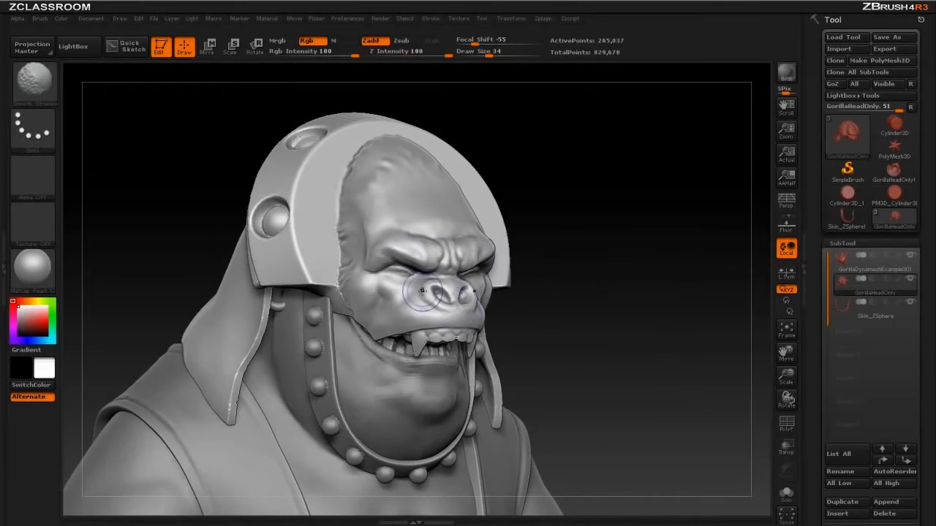
Step: Choose the TrimDynamic brush at draw size 47 and flatten the top of the forehead beside the helmet rim, undoing the last distorting stroke
mouse_move(646, 248)
mouse_down()
mouse_move(668, 251)
mouse_move(654, 227)
mouse_move(614, 241)
mouse_up()
key(b)
key(t)
key(d)
key(s)
drag(332, 123, 359, 108)
drag(585, 97, 584, 156)
drag(340, 139, 354, 141)
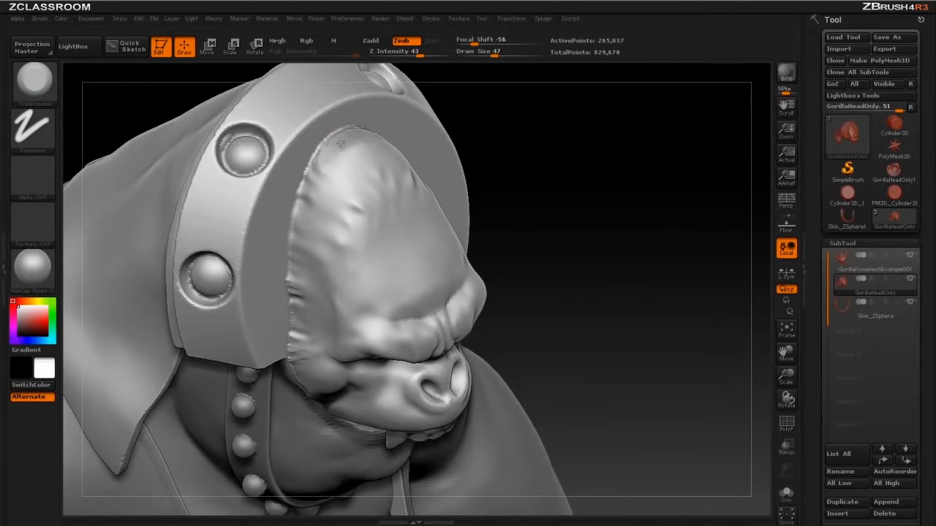
drag(484, 135, 512, 120)
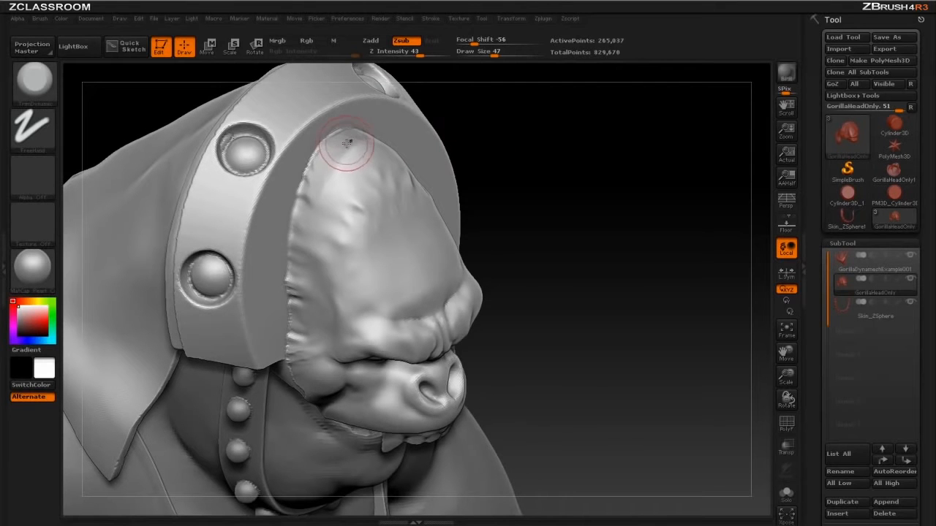
drag(319, 152, 356, 144)
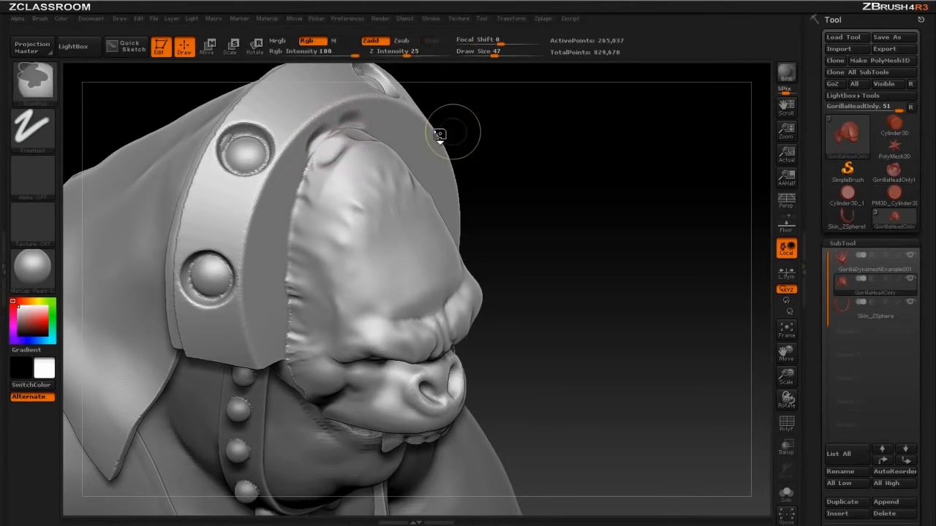
key(ctrl+z)
Step: Flatten the side of the head along the helmet rim down to the cheek with TrimDynamic at draw size 44
key(bracketleft)
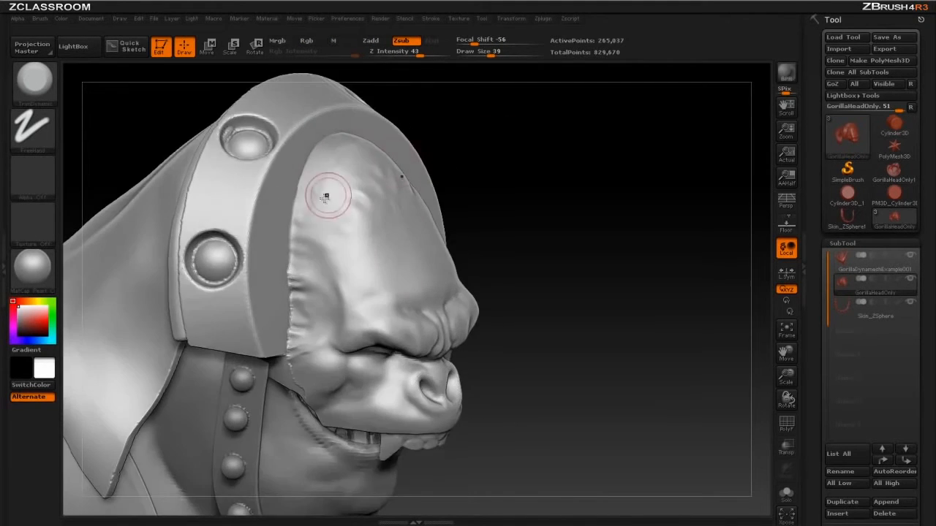
key(bracketright)
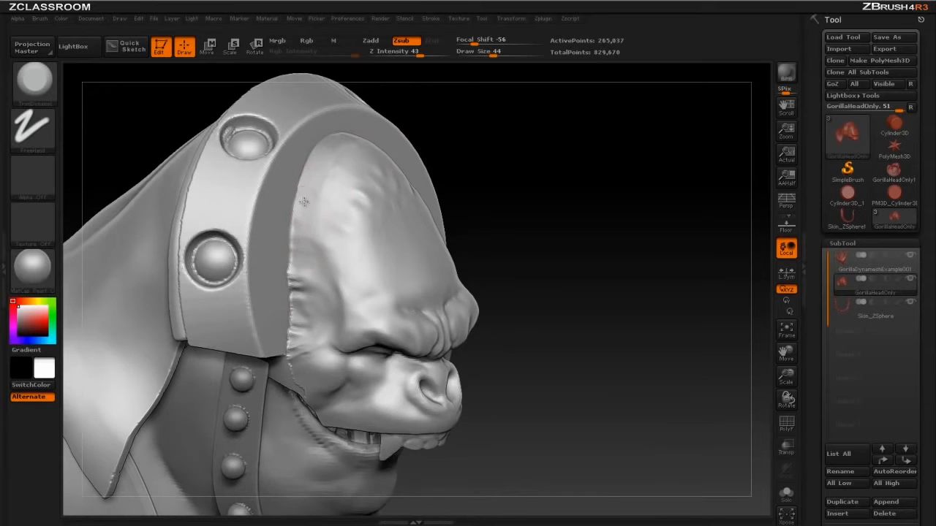
drag(297, 232, 296, 257)
drag(553, 179, 560, 109)
drag(312, 228, 307, 200)
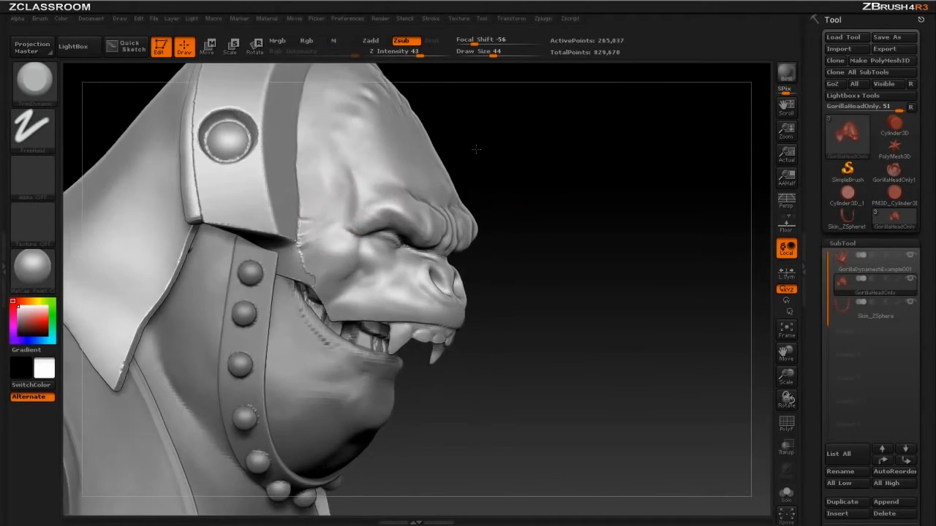
drag(311, 244, 313, 235)
drag(539, 173, 476, 178)
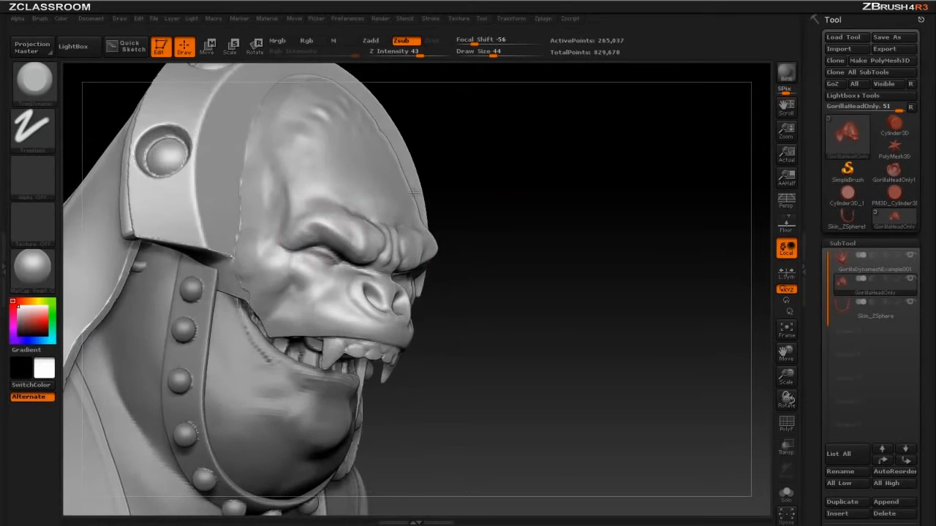
Step: Carve flat planes into the front of the brow ridge with TrimDynamic, using draw sizes 39 and 48
key(bracketleft)
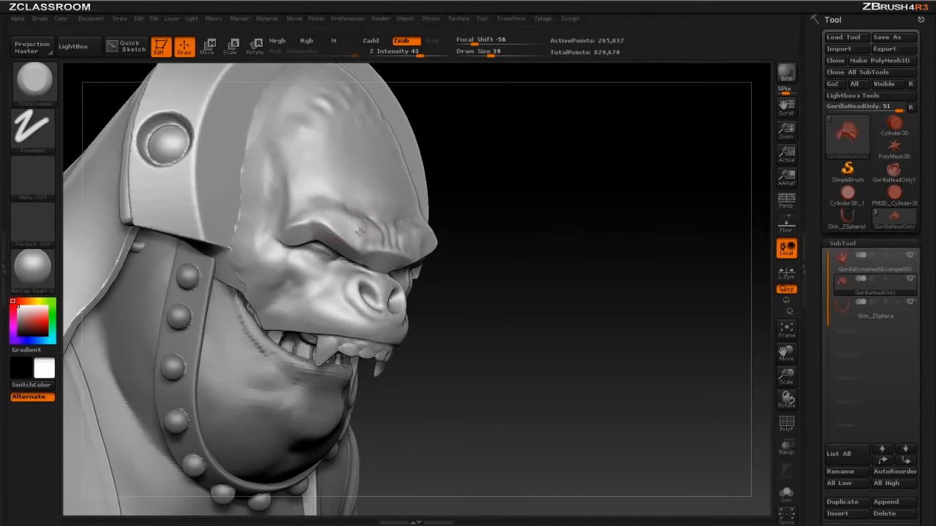
mouse_move(447, 217)
mouse_down()
mouse_move(391, 223)
mouse_move(388, 237)
mouse_up()
mouse_move(614, 202)
mouse_down()
mouse_move(590, 206)
mouse_move(582, 245)
mouse_up()
key(s)
mouse_move(360, 211)
mouse_down()
mouse_move(356, 221)
mouse_move(388, 223)
mouse_move(382, 235)
mouse_move(369, 232)
mouse_move(374, 218)
mouse_up()
key(s)
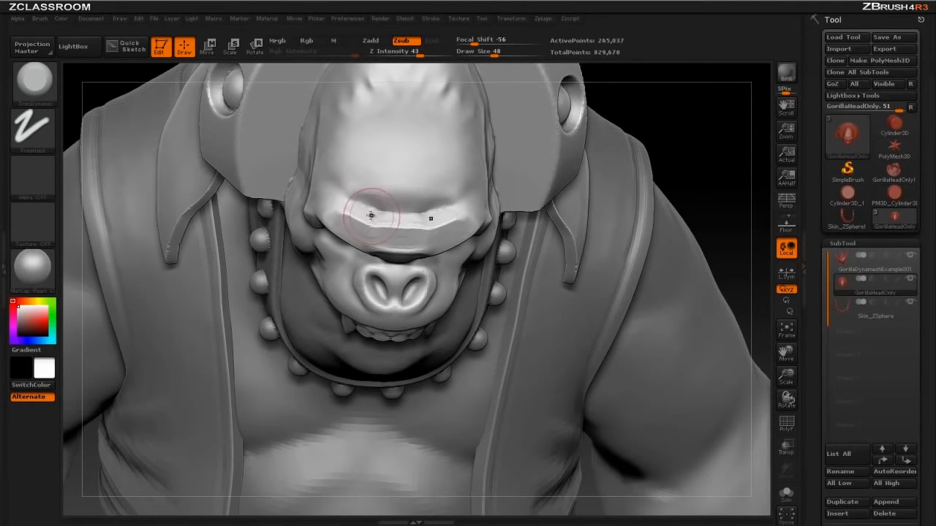
drag(720, 169, 753, 146)
Step: Reduce the draw size to 27 and cut crisp planes along the upper edge of the brow ridge
key(s)
drag(344, 192, 351, 192)
drag(347, 192, 368, 204)
drag(475, 179, 391, 201)
drag(357, 193, 388, 199)
mouse_move(589, 199)
mouse_down()
mouse_move(627, 191)
mouse_move(621, 182)
mouse_move(601, 187)
mouse_up()
Step: Trim the surfaces beside the nostril and under the eye with the same small TrimDynamic brush
mouse_move(476, 265)
mouse_down()
mouse_move(365, 282)
mouse_move(389, 309)
mouse_up()
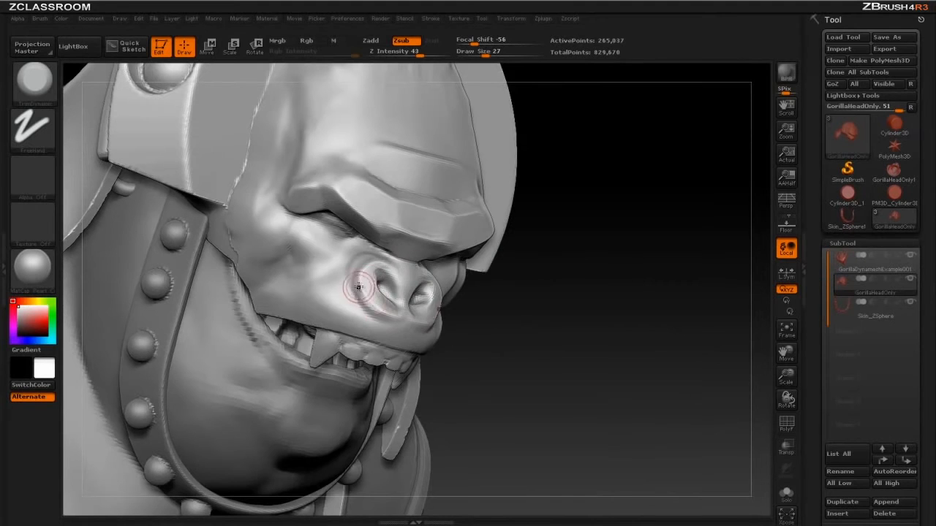
drag(550, 278, 353, 254)
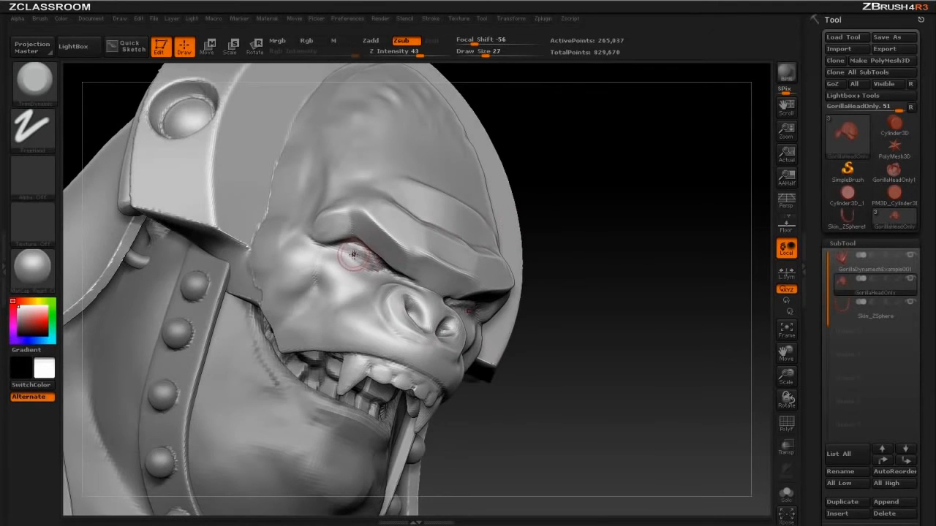
drag(595, 229, 622, 228)
Step: Enlarge the draw size to 54 and flatten the cheek below the eye
key(s)
click(336, 272)
alt+drag(568, 239, 570, 204)
key(s)
click(309, 265)
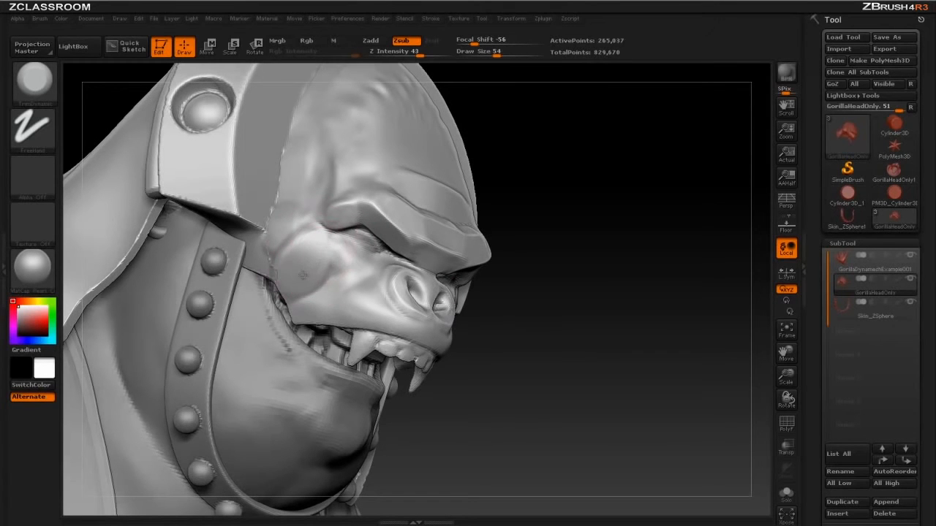
Step: Flatten the lower cheek and upper lip with TrimDynamic, using draw sizes 50 and 39
alt+drag(531, 253, 536, 216)
key(s)
click(333, 257)
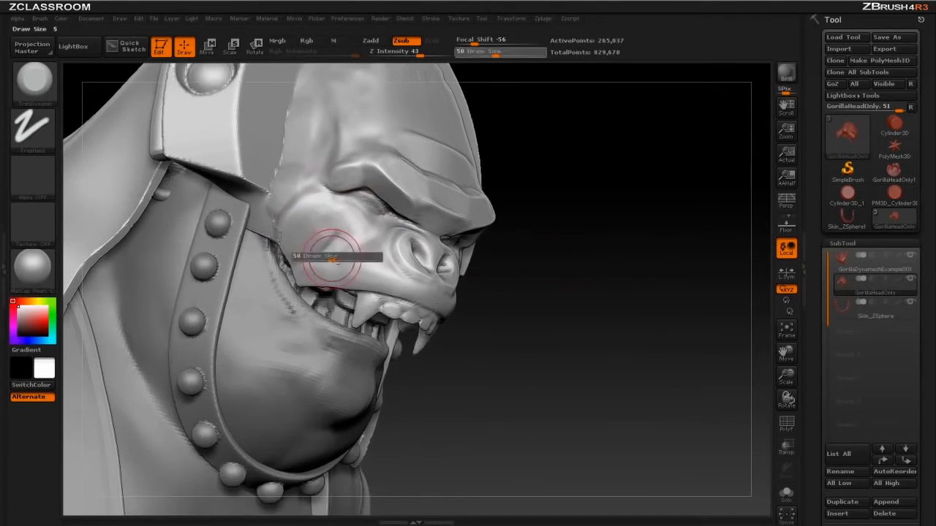
drag(475, 249, 452, 233)
key(bracketleft)
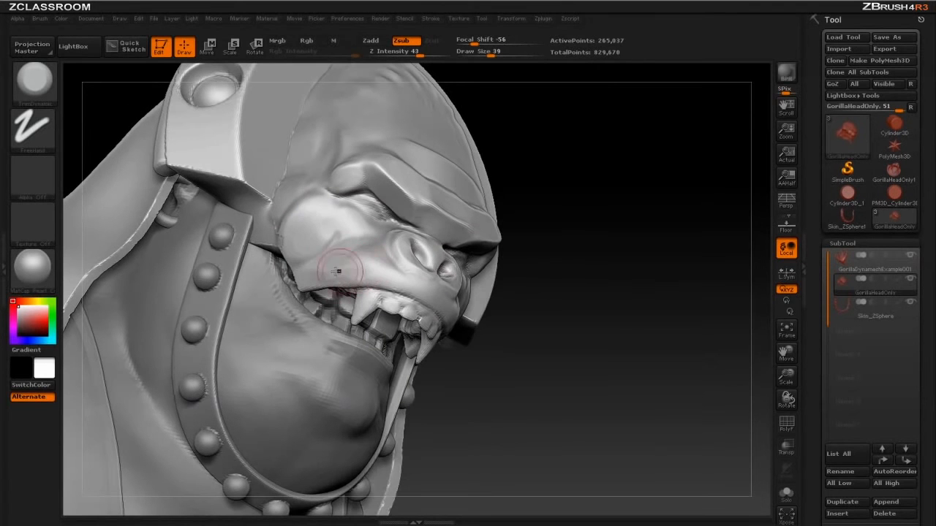
drag(541, 260, 474, 271)
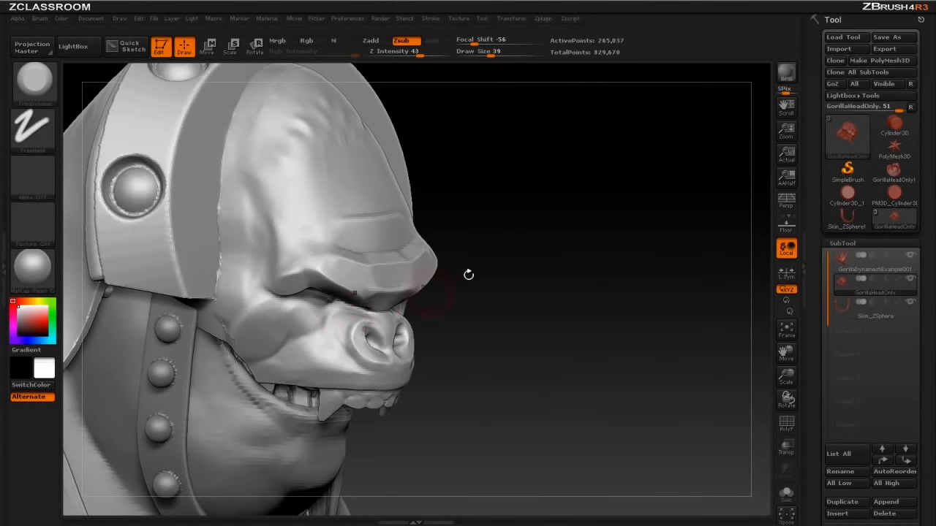
Step: Switch to the hPolish brush and polish the front and side of the forehead, using draw sizes 61 and 44
drag(521, 236, 527, 262)
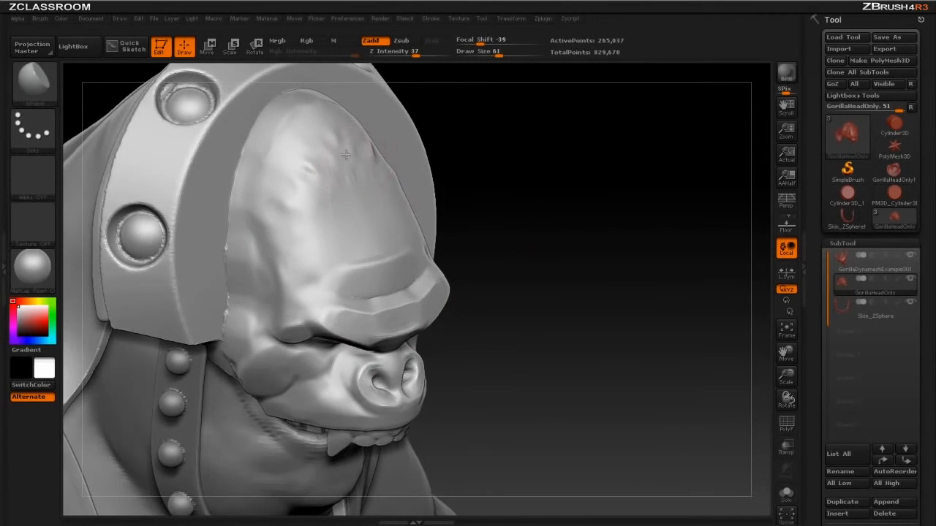
drag(447, 165, 417, 191)
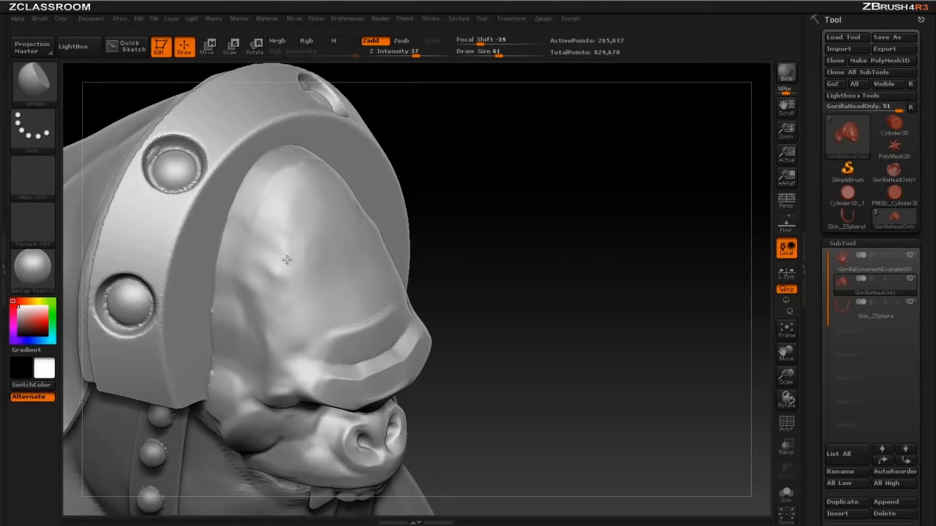
mouse_move(314, 225)
shift+mouse_down()
mouse_move(302, 256)
mouse_move(351, 245)
shift+mouse_up()
mouse_move(471, 171)
mouse_down()
mouse_move(454, 167)
mouse_move(457, 204)
mouse_move(424, 192)
mouse_up()
key([)
drag(475, 225, 487, 192)
drag(288, 249, 276, 275)
mouse_move(461, 160)
mouse_down()
mouse_move(460, 178)
mouse_move(313, 131)
mouse_up()
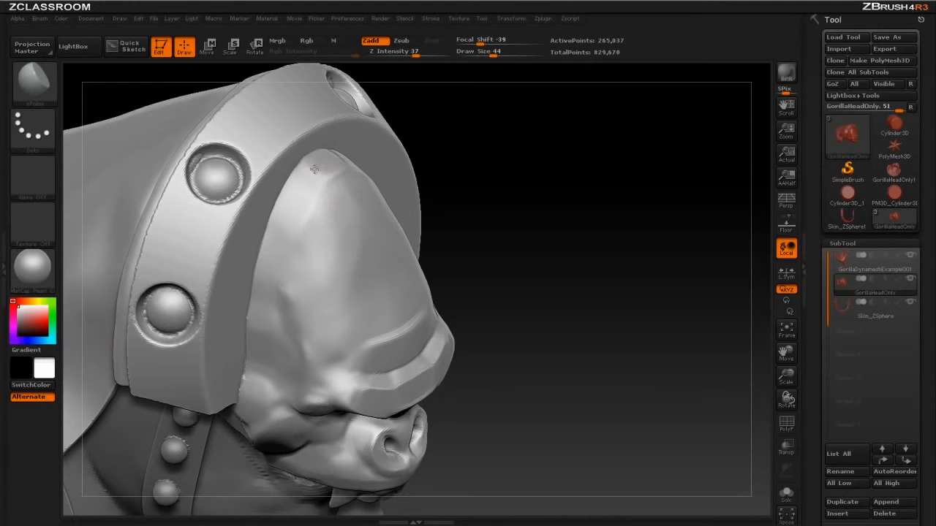
Step: Polish and smooth the top of the forehead under the helmet rim, reducing the draw size to 35
drag(310, 172, 329, 182)
drag(464, 126, 443, 130)
shift+drag(312, 177, 320, 163)
key([)
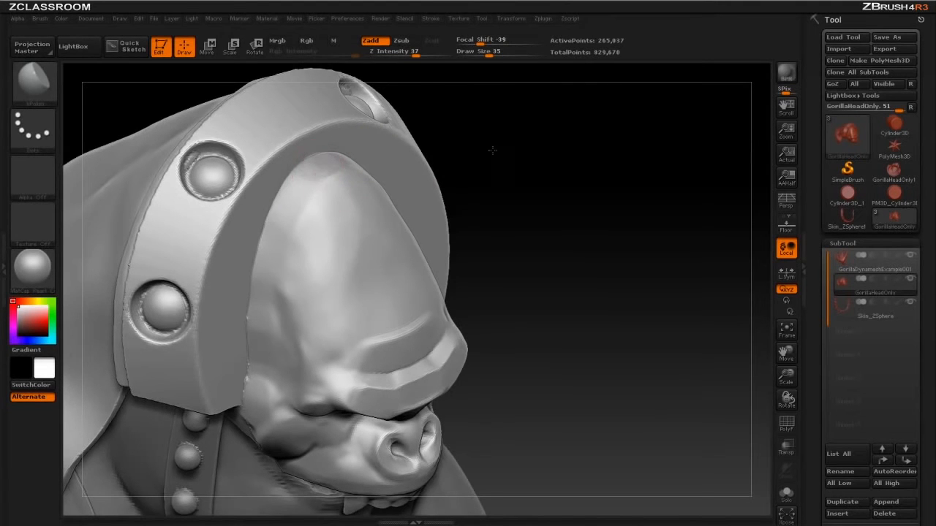
drag(479, 159, 461, 172)
Step: Enlarge the brush in stages and polish the side plane of the forehead toward the temple
key(])
mouse_move(445, 210)
mouse_down()
mouse_move(493, 151)
mouse_move(523, 135)
mouse_up()
drag(295, 253, 313, 274)
key(])
key(])
mouse_move(553, 235)
mouse_down()
mouse_move(519, 200)
mouse_move(386, 184)
mouse_up()
key([)
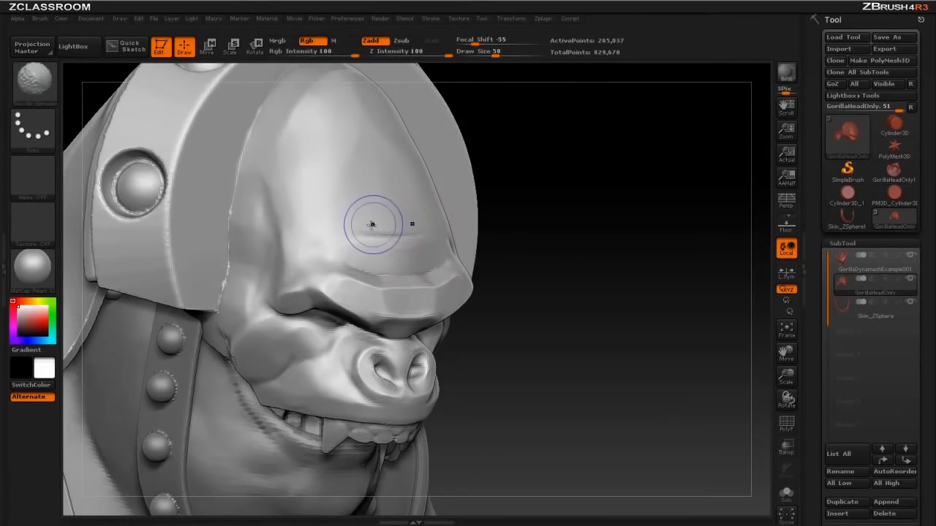
Step: Polish the upper forehead at draw size 42 with the polyframe displayed, then hide the polyframe again
drag(500, 209, 628, 307)
click(786, 421)
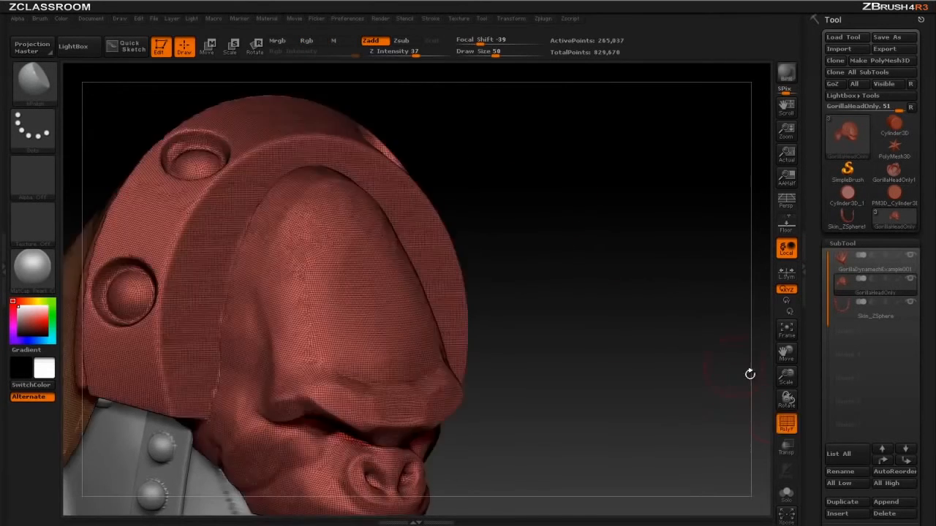
mouse_move(541, 184)
mouse_down()
mouse_move(583, 209)
mouse_move(574, 234)
mouse_up()
key(s)
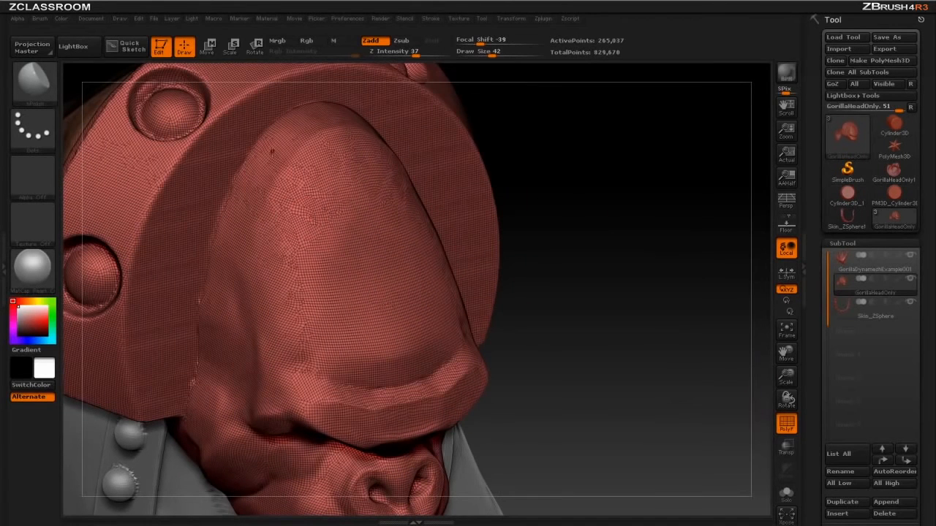
mouse_move(595, 165)
mouse_down()
mouse_move(562, 167)
mouse_move(556, 196)
mouse_up()
key(s)
click(324, 173)
click(786, 422)
Step: Smooth the front of the forehead down to the brow ridge with the Smooth brush
key(s)
shift+drag(382, 207, 377, 218)
shift+drag(371, 286, 383, 334)
shift+drag(432, 211, 413, 331)
shift+drag(430, 241, 422, 315)
mouse_move(587, 219)
mouse_down()
mouse_move(631, 223)
mouse_move(554, 235)
mouse_up()
shift+drag(397, 298, 341, 313)
Step: Reduce the draw size to 25 and refine the transition between the forehead and the brow ridge
alt+drag(631, 240, 660, 157)
key(s)
drag(490, 257, 471, 258)
alt+drag(631, 216, 627, 227)
key(])
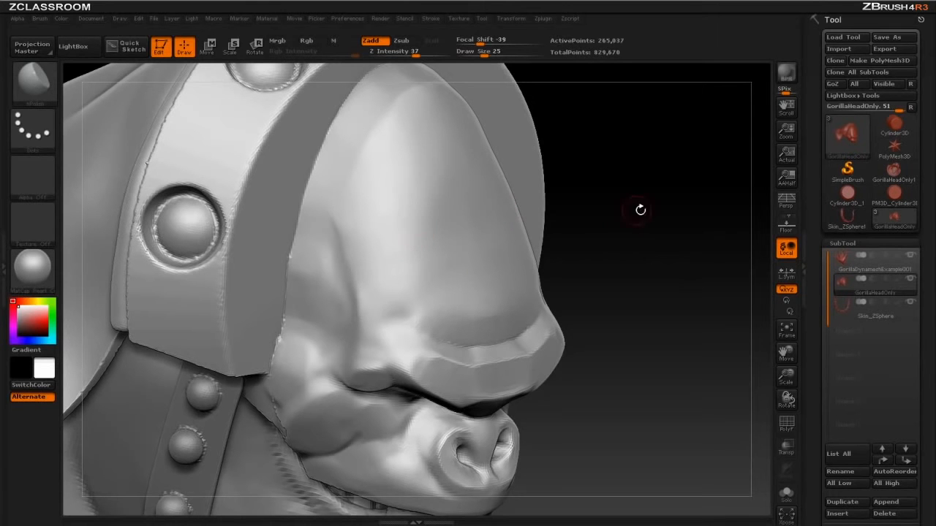
alt+drag(620, 210, 604, 200)
key(shift)
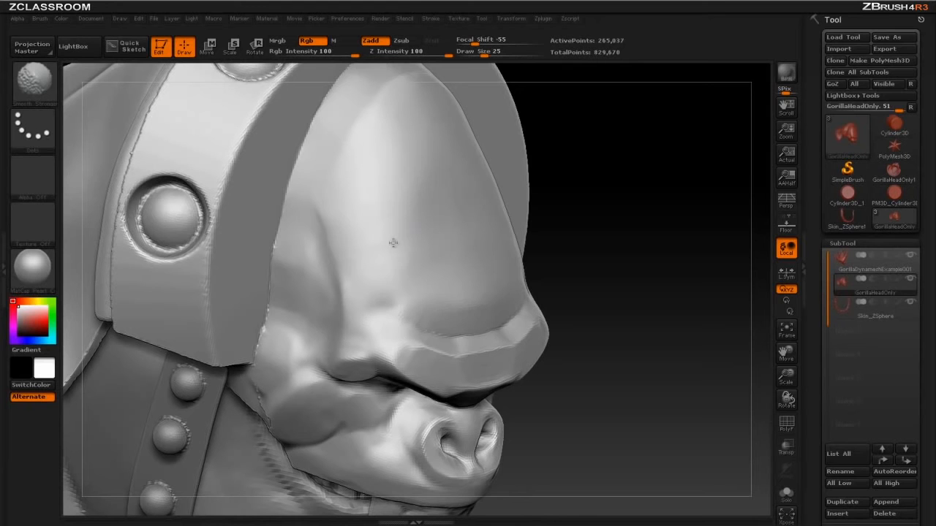
Step: Polish the area just above the brow ridge and smooth the adjoining side of the forehead
mouse_move(645, 284)
alt+mouse_down()
mouse_move(617, 253)
mouse_move(576, 254)
alt+mouse_up()
drag(399, 280, 435, 275)
key(s)
mouse_move(436, 275)
mouse_down()
mouse_move(491, 265)
mouse_move(464, 267)
mouse_up()
drag(601, 252, 643, 252)
shift+drag(407, 253, 362, 279)
Step: Smooth the temple at draw size 38, then enlarge the brush and polish down the temple
alt+drag(549, 209, 568, 222)
key(shift)
shift+drag(346, 264, 349, 262)
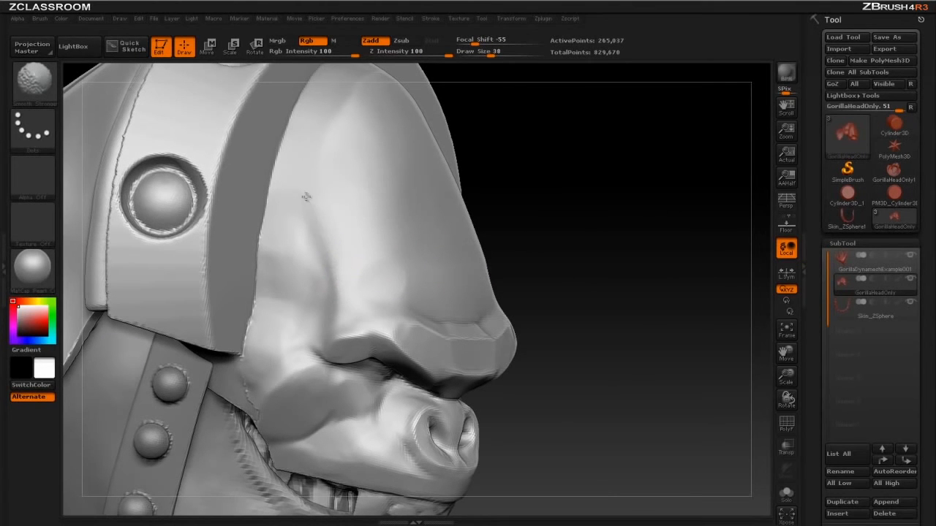
mouse_move(609, 211)
alt+mouse_down()
mouse_move(606, 202)
mouse_move(615, 205)
mouse_move(585, 231)
alt+mouse_up()
key(bracketright)
drag(308, 243, 295, 319)
Step: Polish the planes of the brow ridge and around the nostril, reducing the draw size from 45 to 37
drag(486, 254, 371, 257)
alt+drag(601, 258, 584, 244)
drag(590, 209, 373, 176)
key(bracketleft)
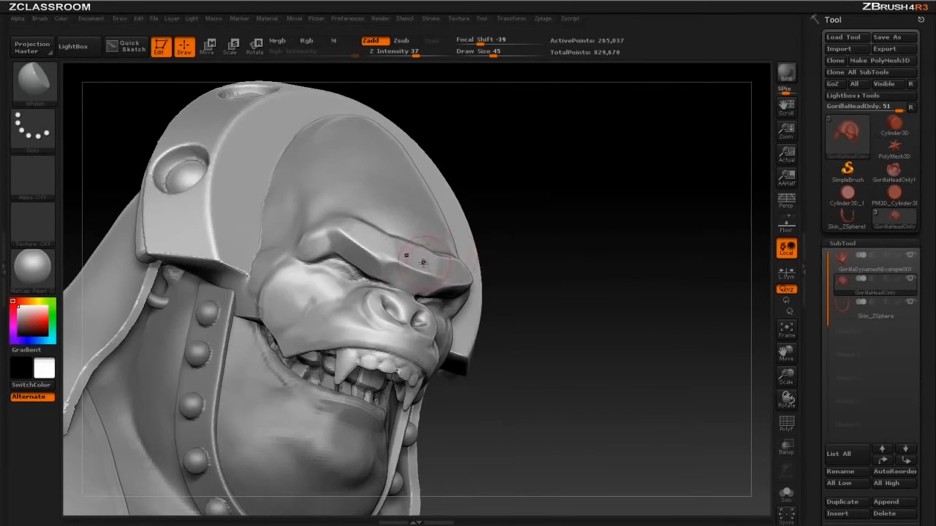
key(bracketleft)
drag(571, 257, 410, 272)
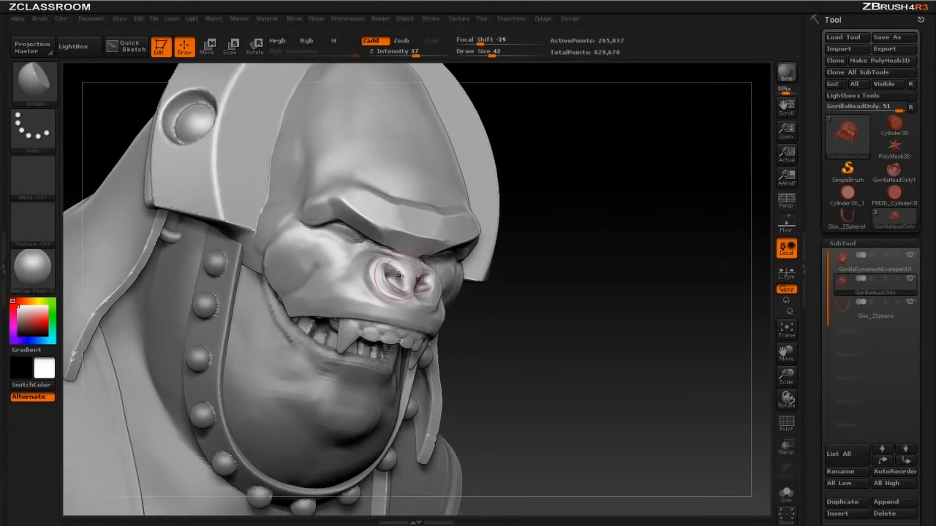
mouse_move(573, 244)
mouse_down()
mouse_move(414, 272)
mouse_move(680, 227)
mouse_up()
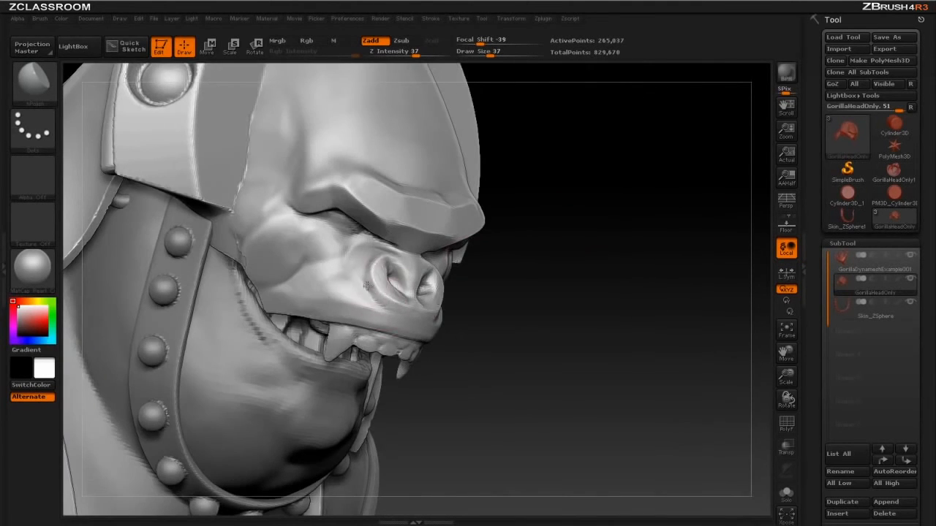
drag(555, 264, 359, 292)
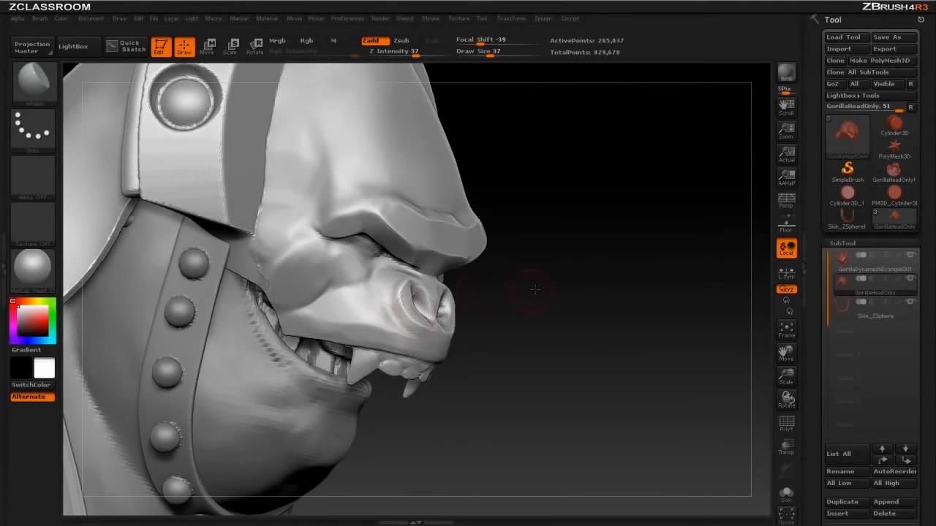
Step: Polish the muzzle side and cheek at draw size 51 and smooth the area beside the outer eye corner
drag(512, 291, 518, 262)
key(s)
click(378, 278)
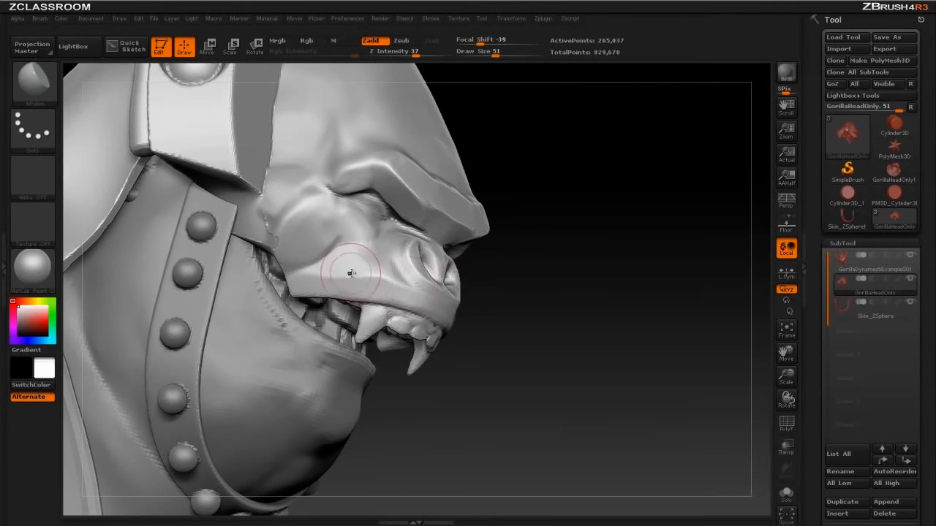
drag(525, 220, 521, 254)
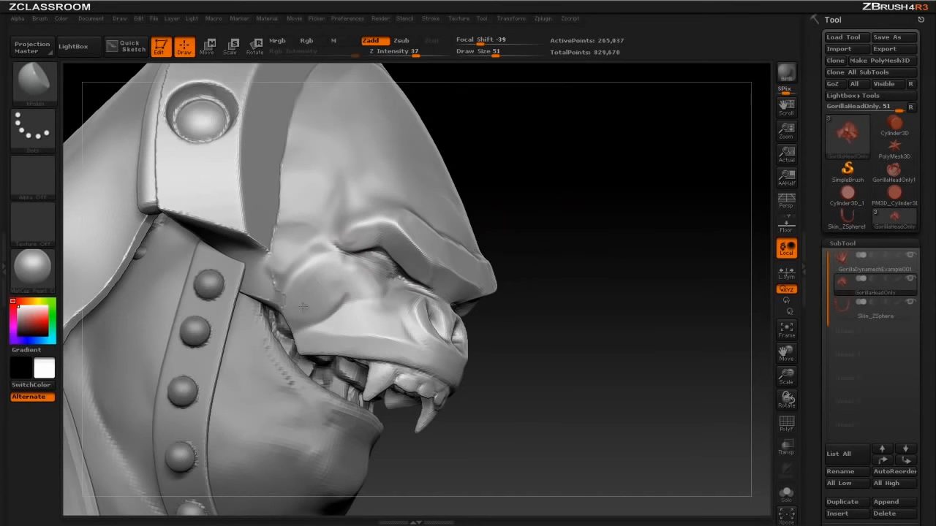
shift+drag(277, 271, 310, 251)
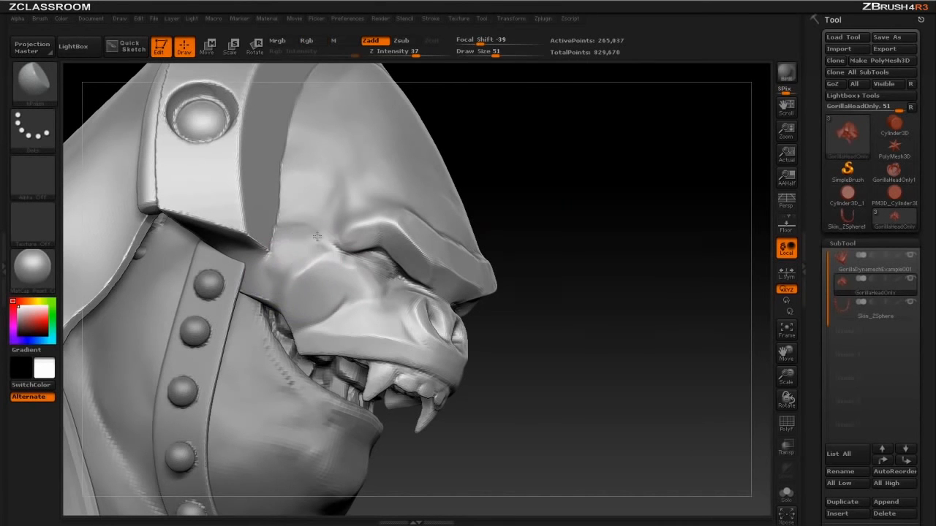
mouse_move(582, 177)
alt+mouse_down()
mouse_move(563, 158)
mouse_move(505, 172)
mouse_move(596, 179)
alt+mouse_up()
key(s)
click(336, 244)
Step: Frame the whole gorilla, switch to the Standard brush and reduce the draw size to 11
mouse_move(453, 176)
mouse_down()
mouse_move(515, 152)
mouse_move(610, 152)
mouse_move(539, 188)
mouse_move(578, 204)
mouse_move(565, 200)
mouse_move(560, 217)
mouse_move(612, 204)
mouse_move(552, 186)
mouse_move(531, 190)
mouse_move(583, 195)
mouse_move(529, 192)
mouse_move(583, 190)
mouse_up()
key(b)
key(s)
key(t)
key(bracketleft)
key(bracketleft)
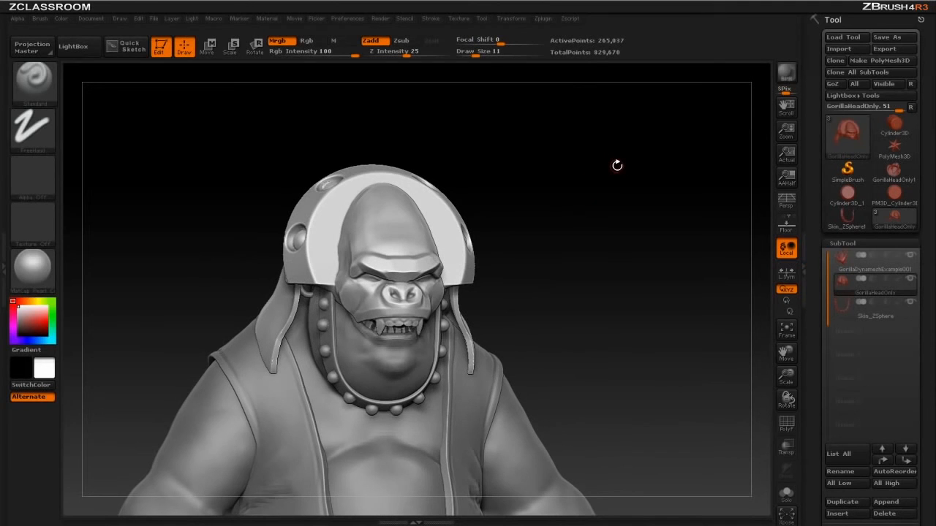